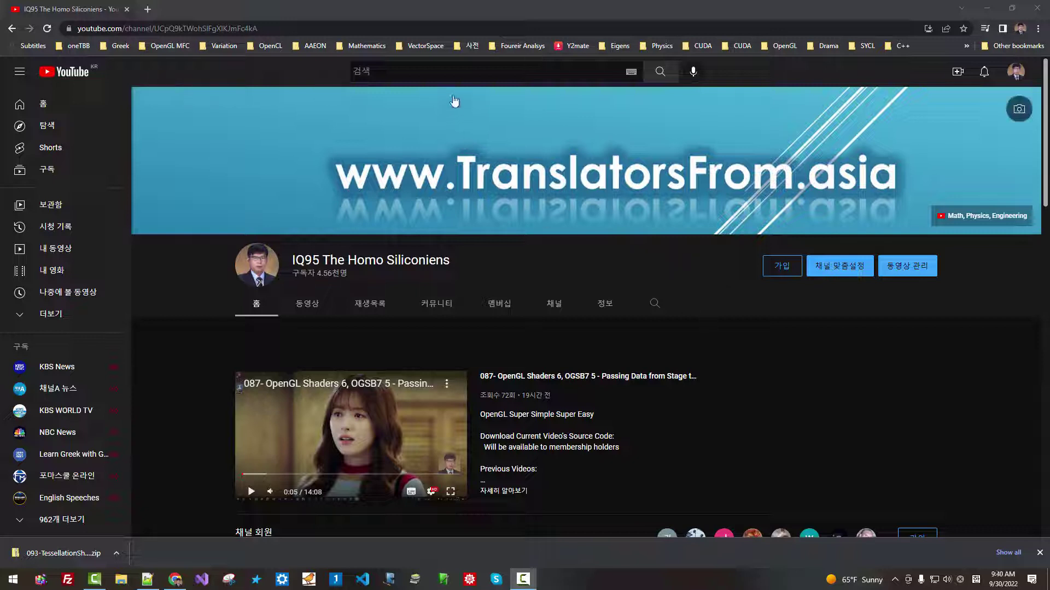
# Step: Search YouTube for 'iq95 tessellation' and open the 093 OpenGL Tessellation Shaders video
pyautogui.click(454, 71)
pyautogui.write('iq95')
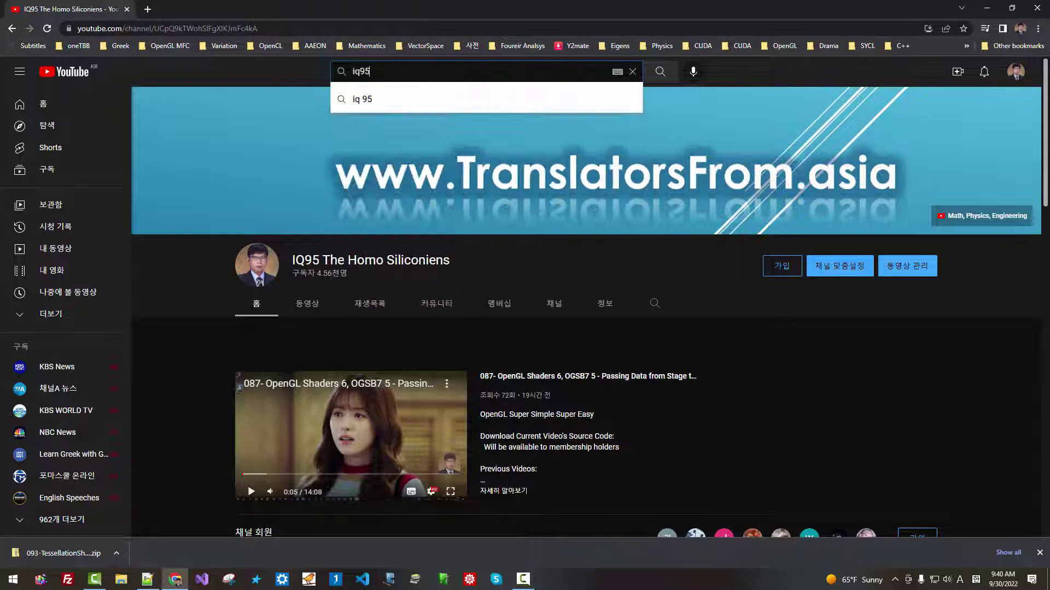
pyautogui.write(' tessell')
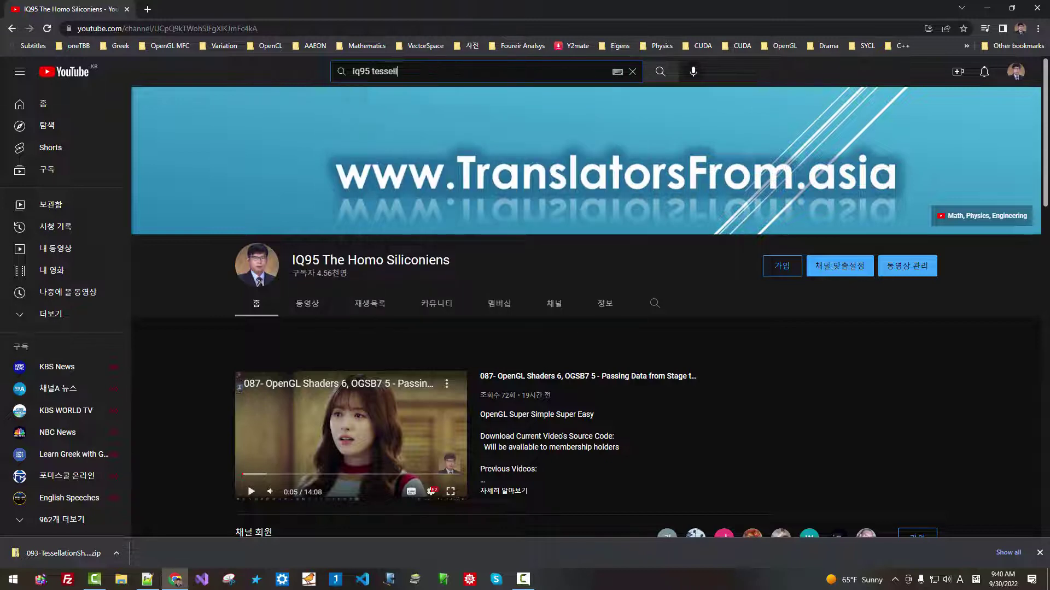
pyautogui.write('ation')
pyautogui.press('Return')
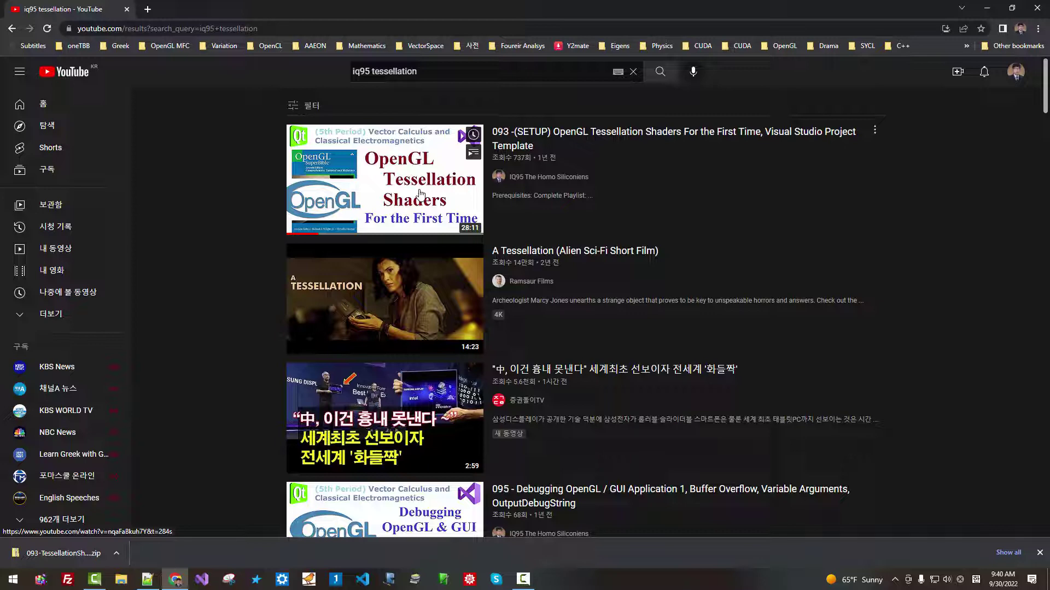
pyautogui.click(419, 195)
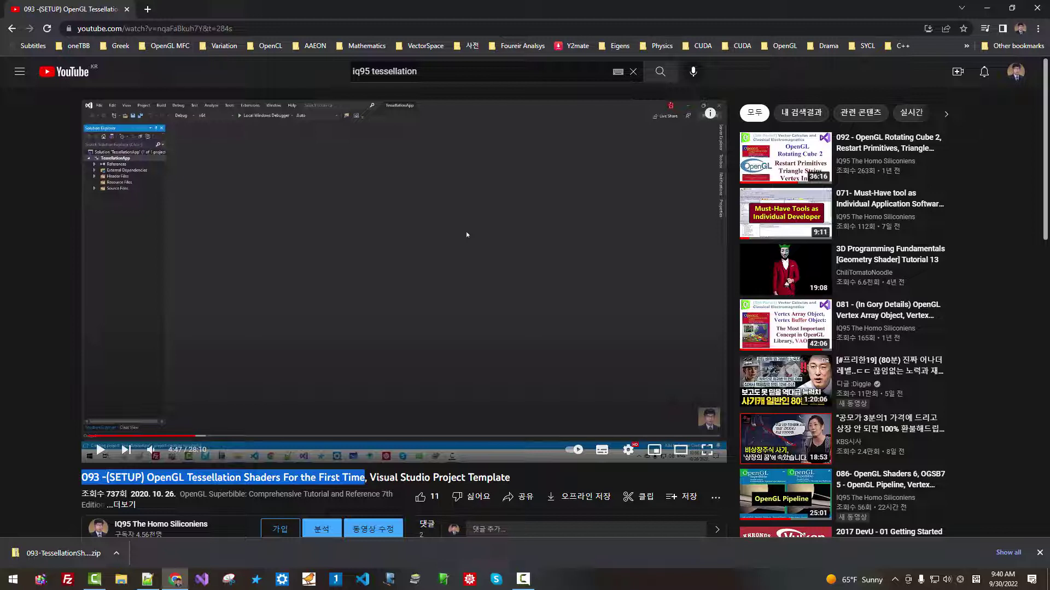
pyautogui.moveTo(129, 493); pyautogui.dragTo(180, 494)
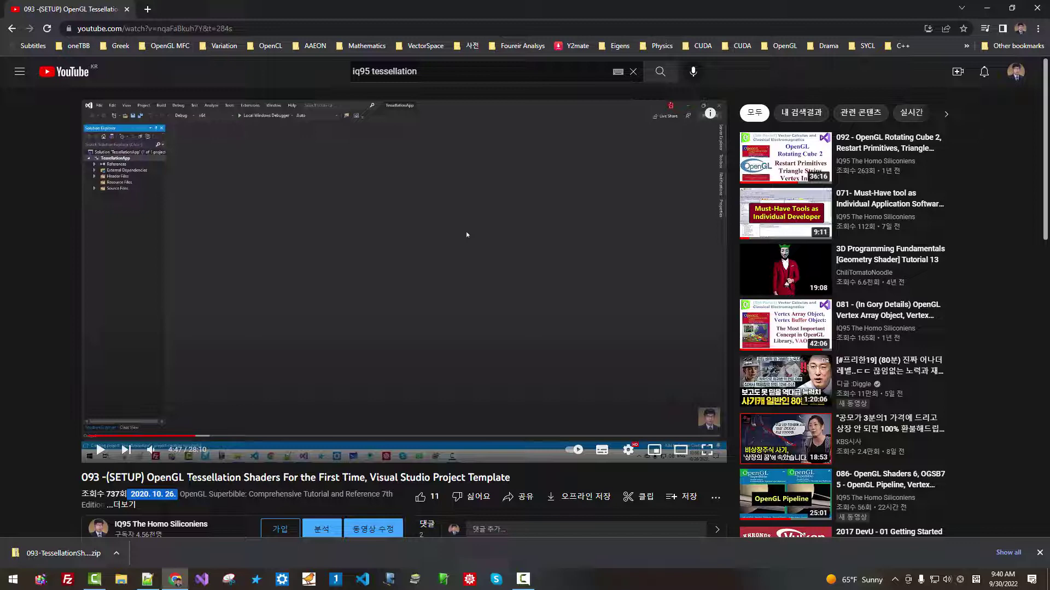
pyautogui.scroll(-2, 194, 475)
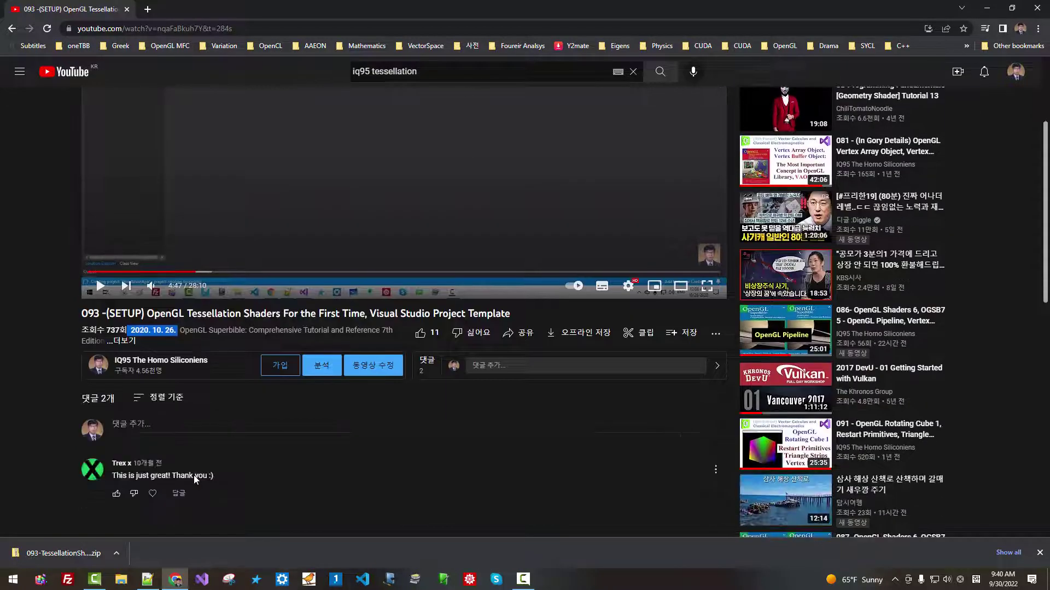
# Step: Save the Episode 093 source code zip from the video description, keeping the download
pyautogui.click(126, 340)
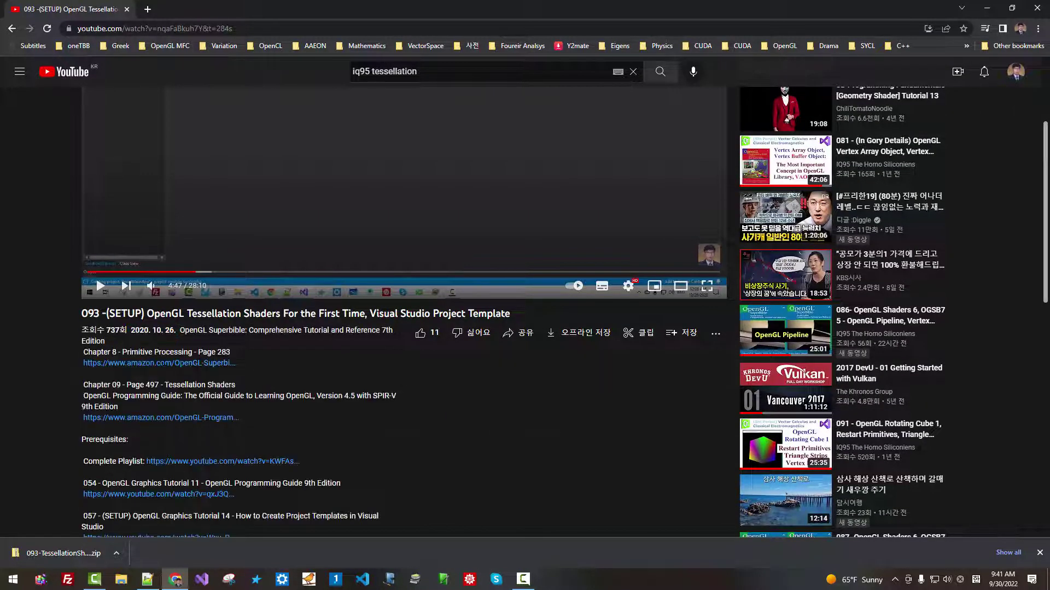
pyautogui.scroll(-2, 238, 416)
pyautogui.scroll(-1, 238, 416)
pyautogui.scroll(-2, 238, 416)
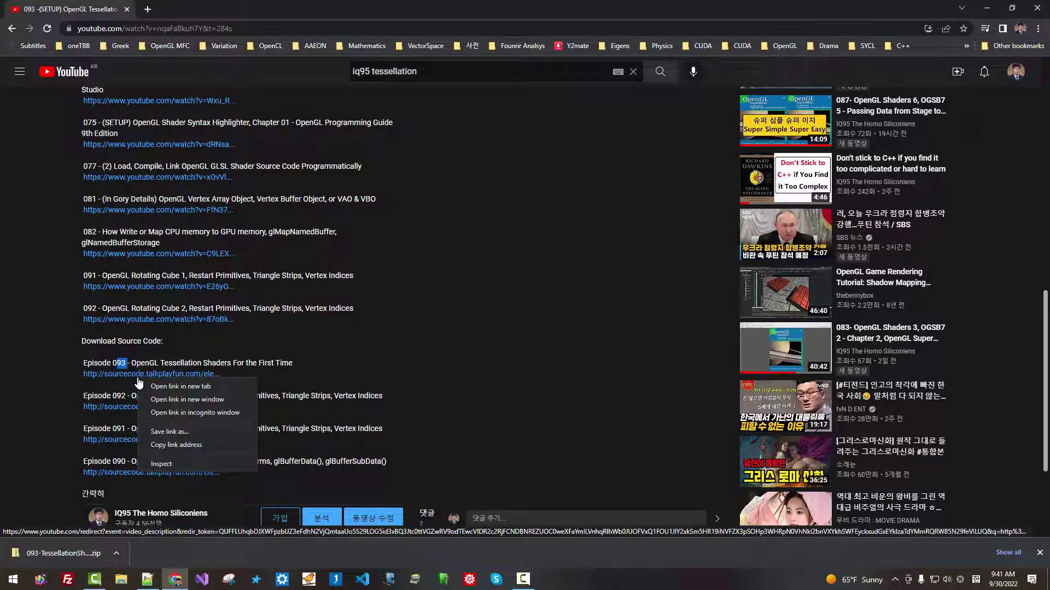
pyautogui.click(167, 435)
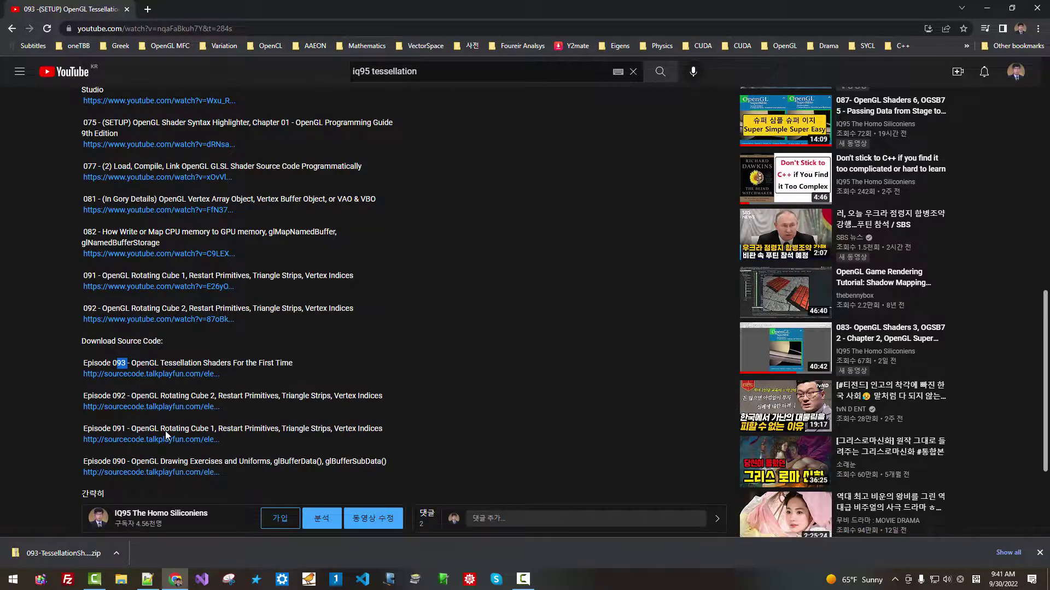
pyautogui.click(930, 551)
pyautogui.click(263, 553)
pyautogui.click(196, 517)
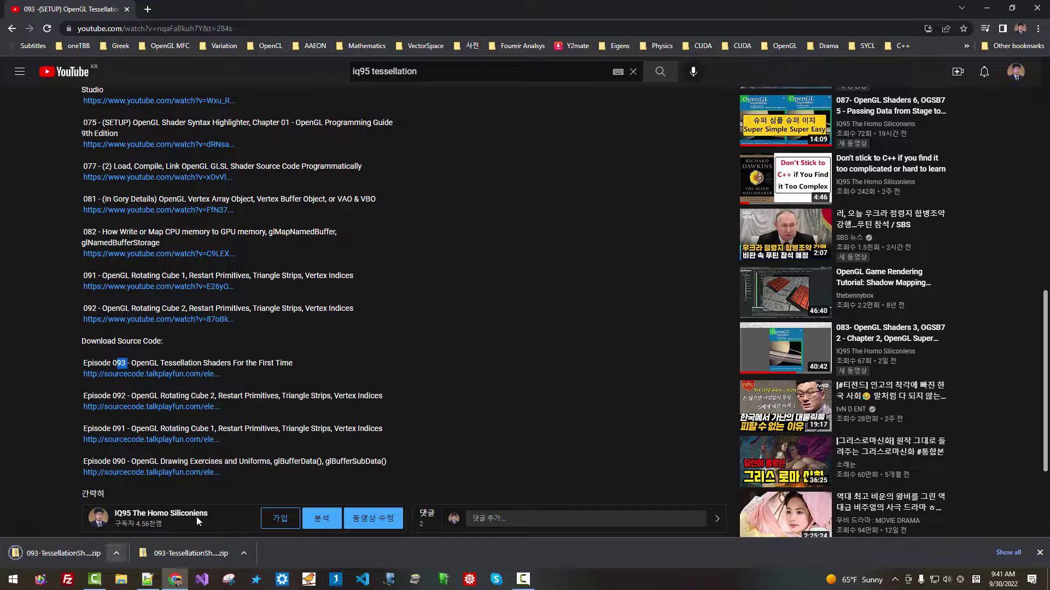
pyautogui.click(117, 553)
# Step: Extract the downloaded zip and open the 093-TessellationShaders folder
pyautogui.click(162, 518)
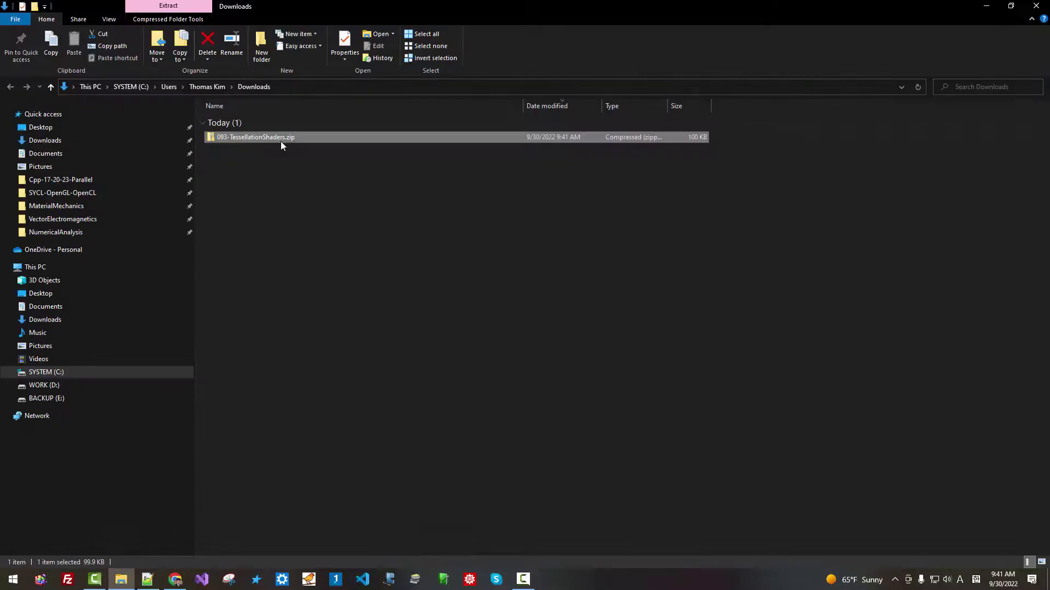
pyautogui.rightClick(281, 141)
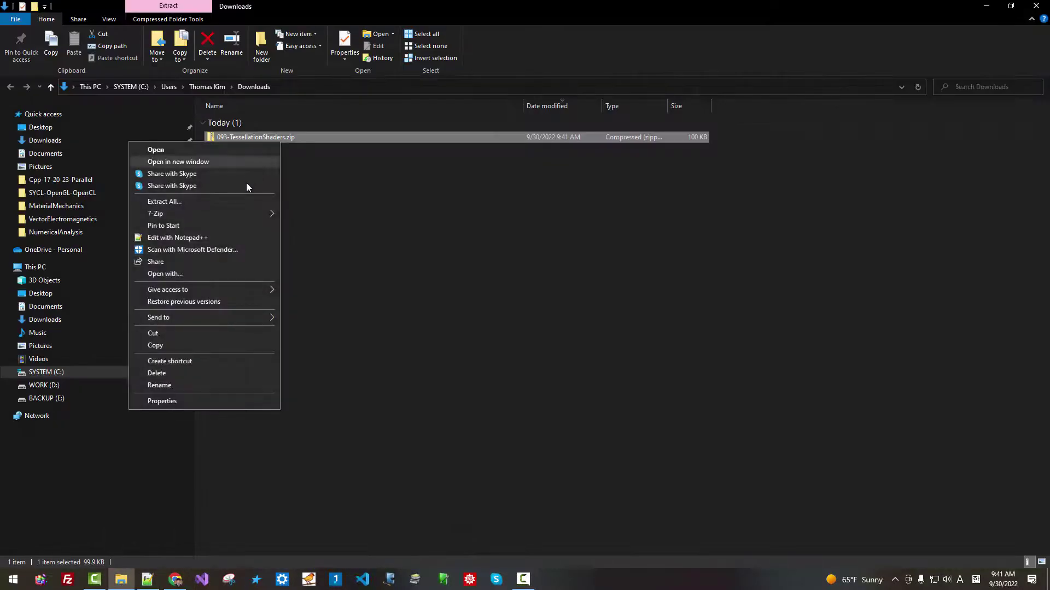
pyautogui.click(345, 263)
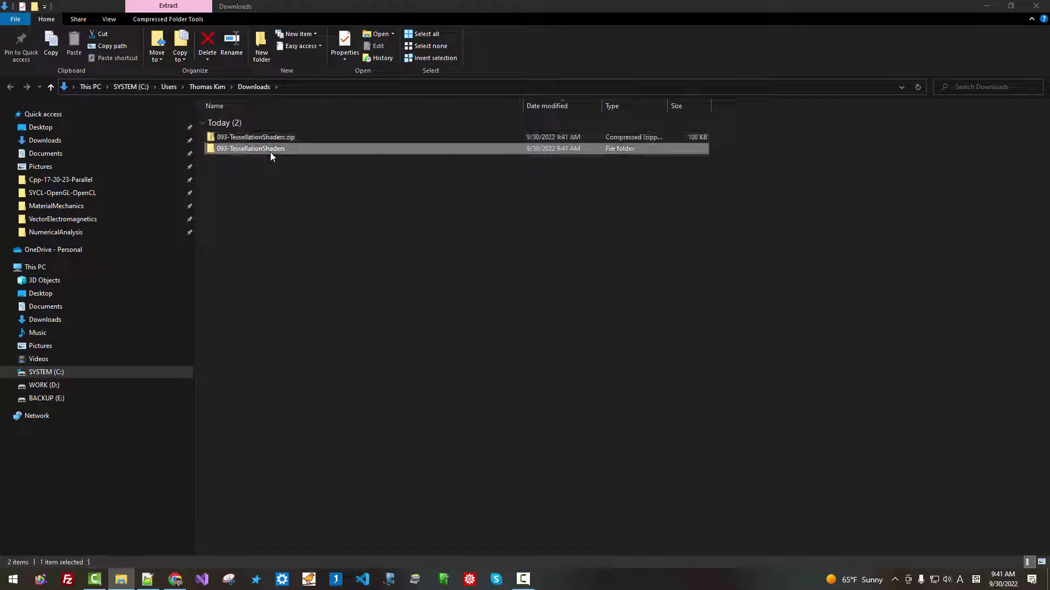
pyautogui.doubleClick(270, 152)
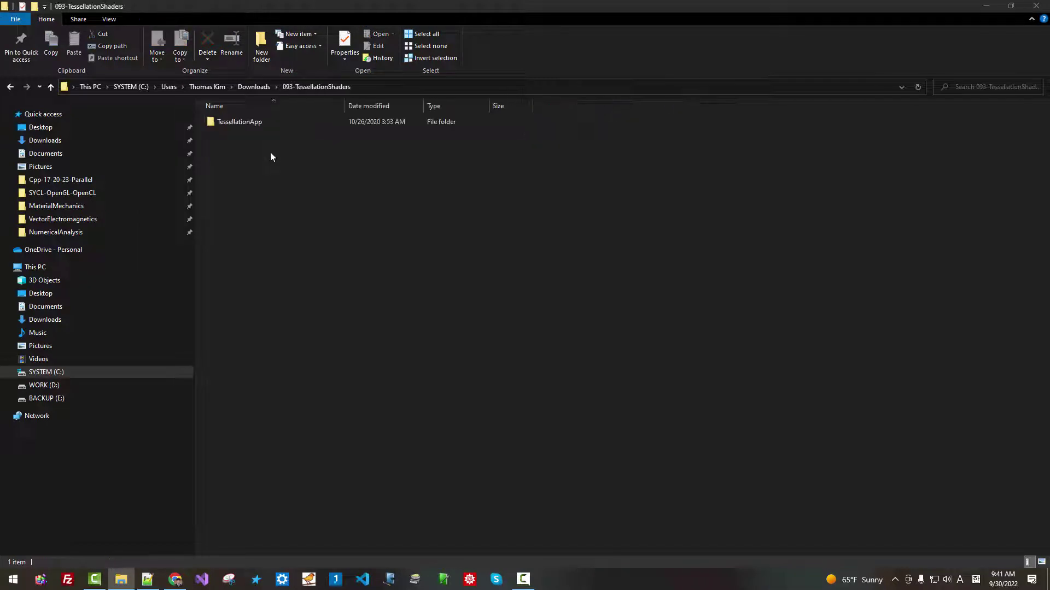
# Step: Copy TessellationApp into Downloads and rename the copy to 088-TessellationApp
pyautogui.rightClick(255, 124)
pyautogui.click(137, 330)
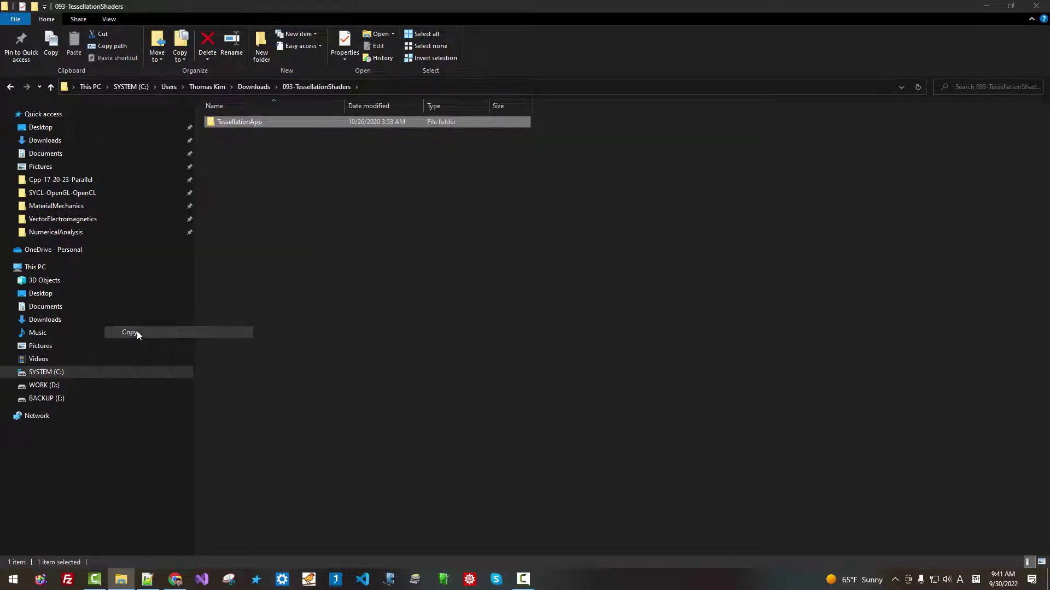
pyautogui.click(259, 87)
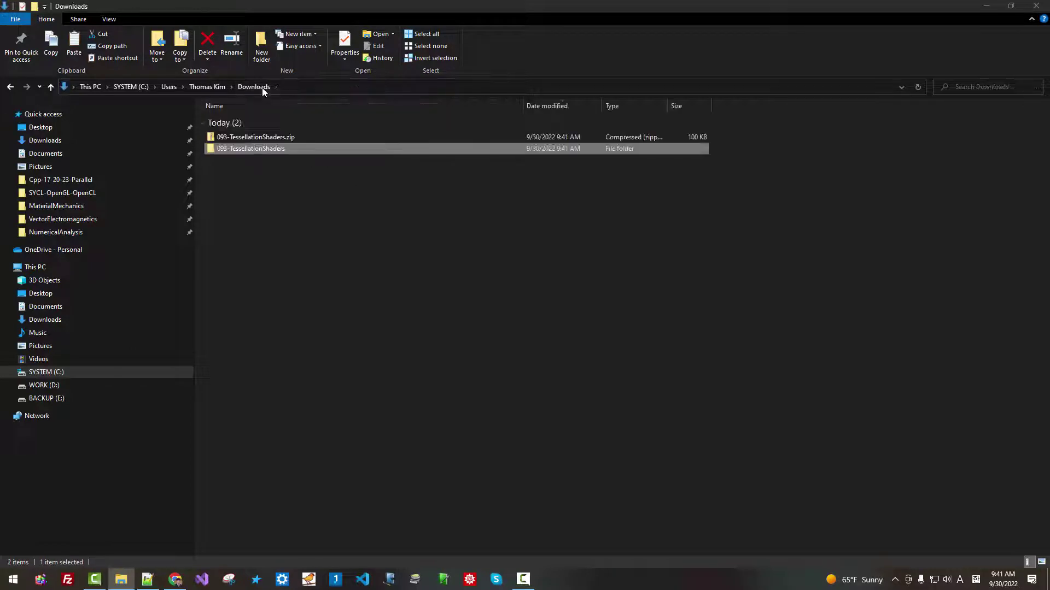
pyautogui.rightClick(262, 188)
pyautogui.click(205, 262)
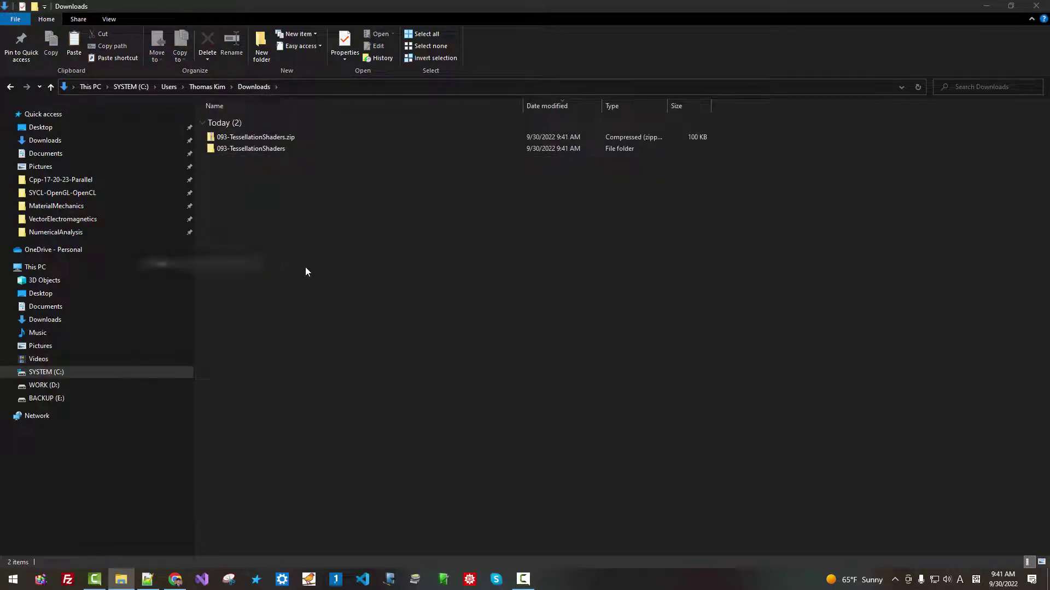
pyautogui.rightClick(244, 147)
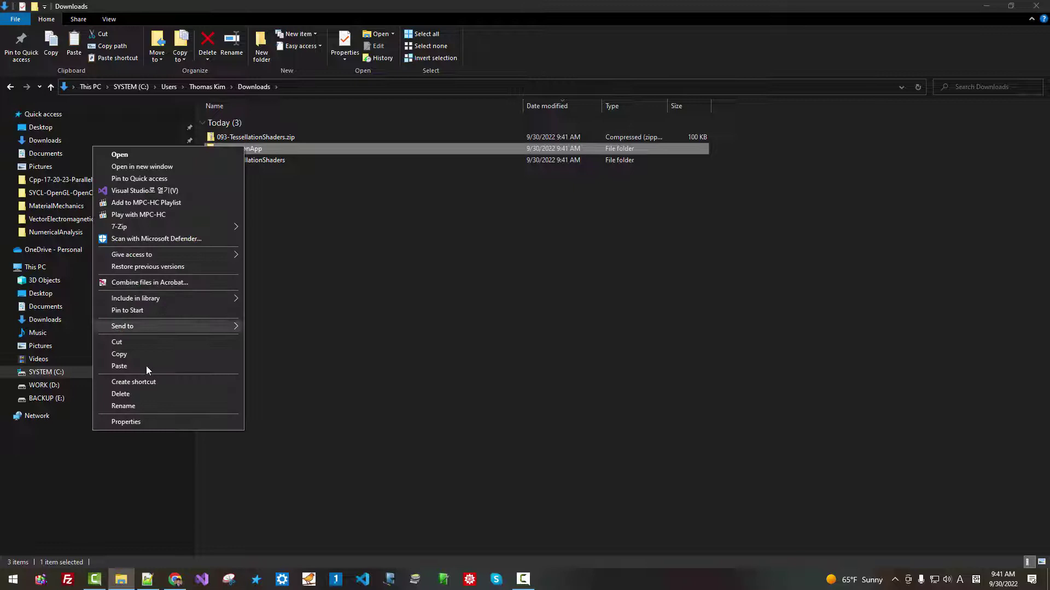
pyautogui.click(146, 406)
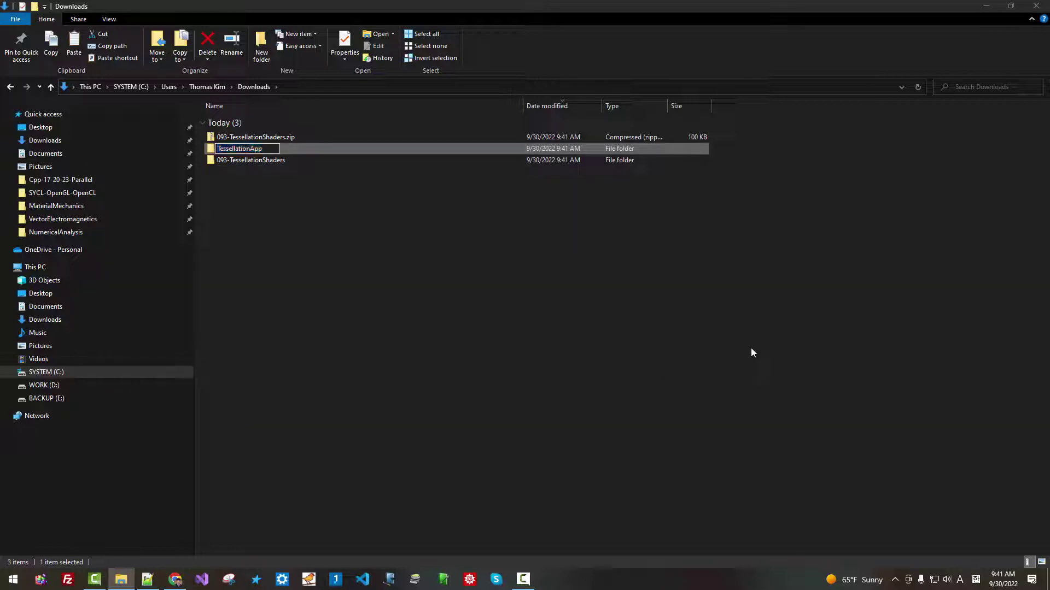
pyautogui.write('09')
pyautogui.write('3-')
pyautogui.write('-')
pyautogui.press('Return')
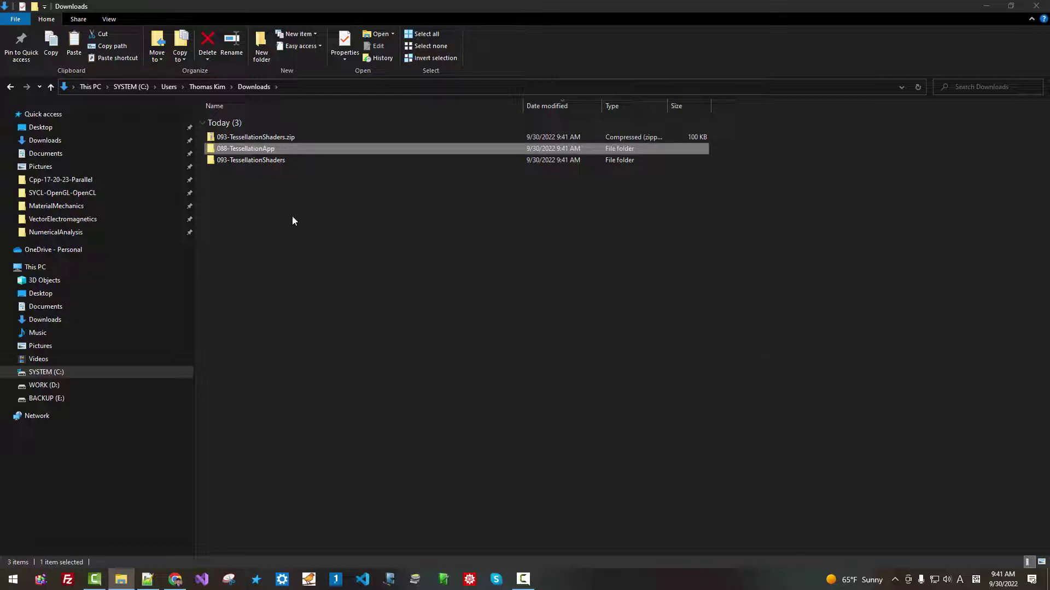
# Step: Copy 088-TessellationApp into the Cpp-17-20-23-Parallel folder and open it
pyautogui.rightClick(251, 148)
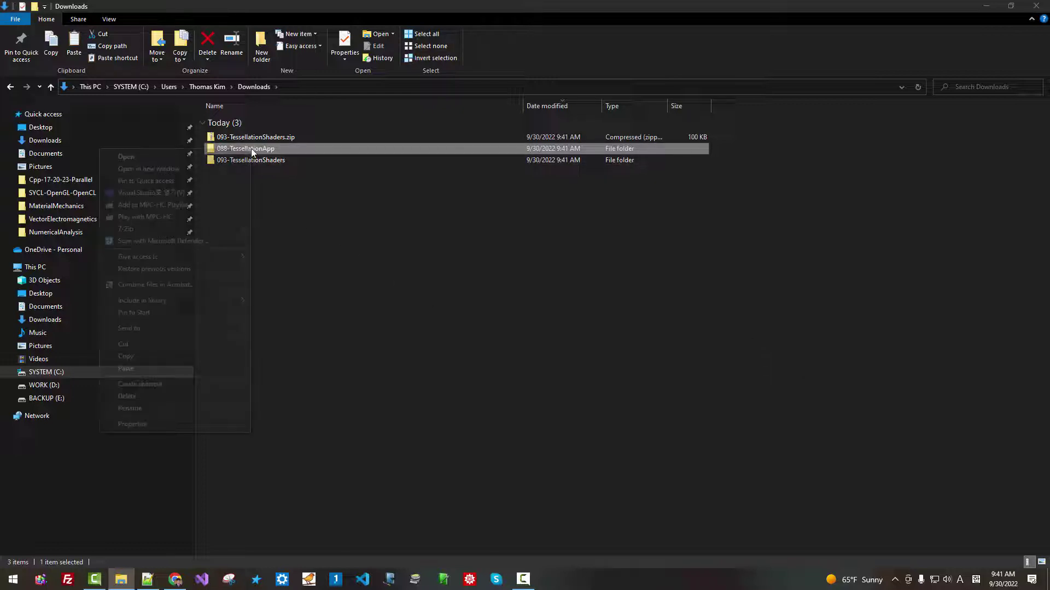
pyautogui.click(126, 370)
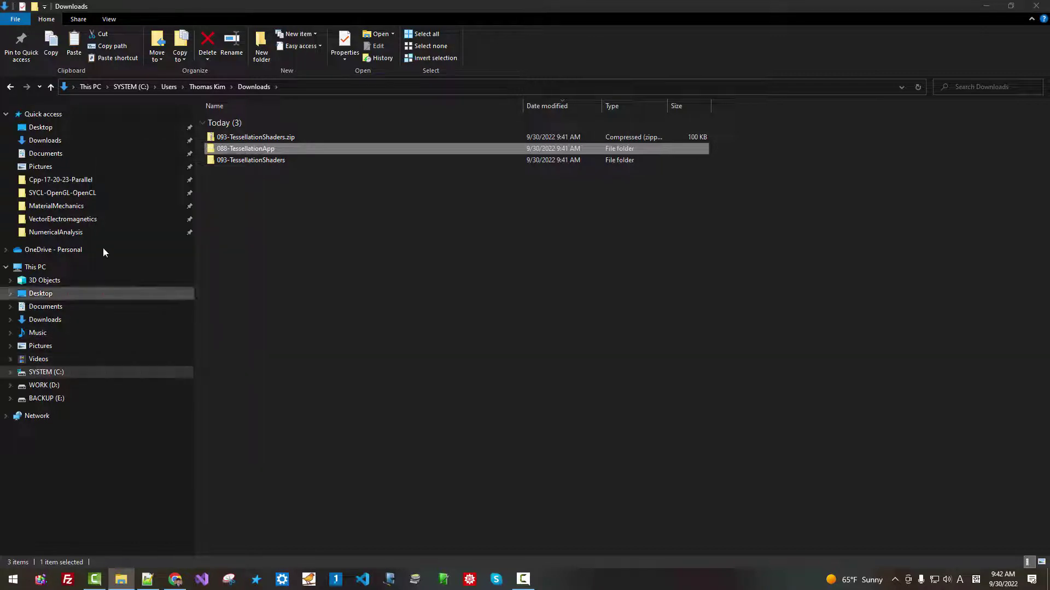
pyautogui.click(82, 180)
pyautogui.scroll(-5, 725, 366)
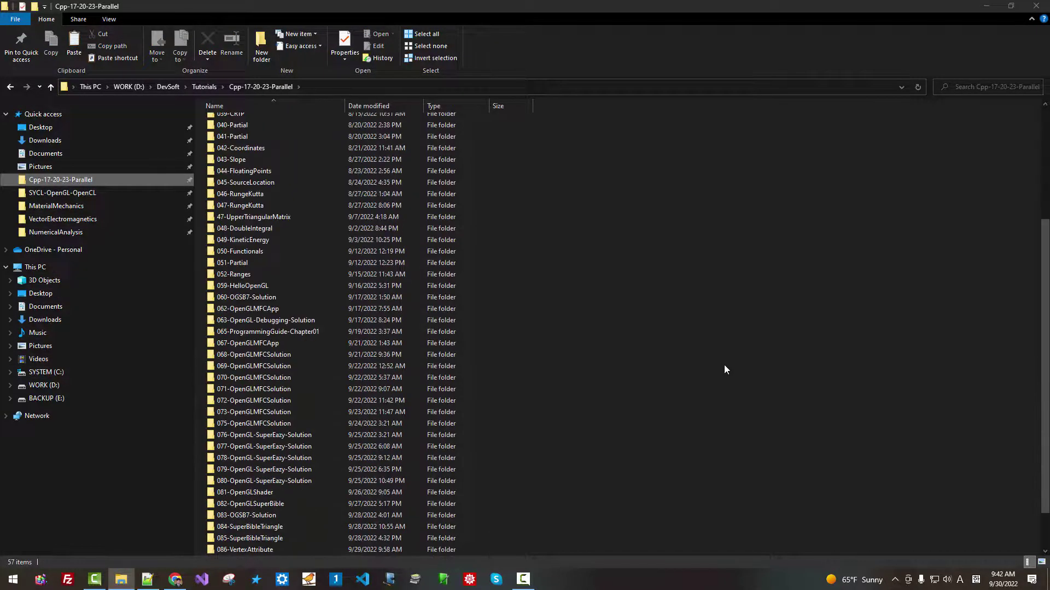
pyautogui.rightClick(724, 362)
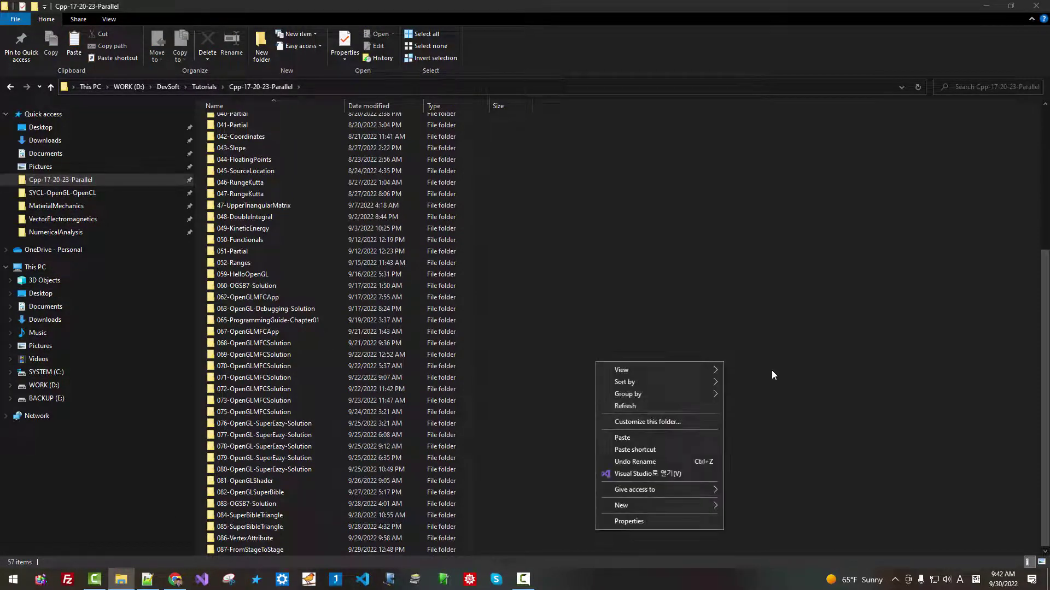
pyautogui.click(635, 437)
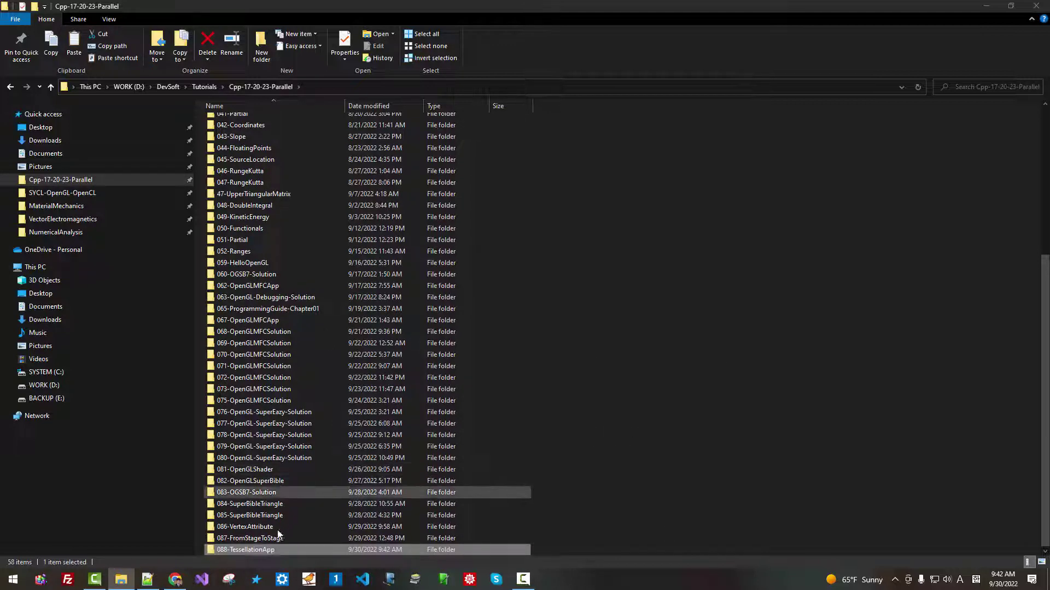
pyautogui.doubleClick(274, 547)
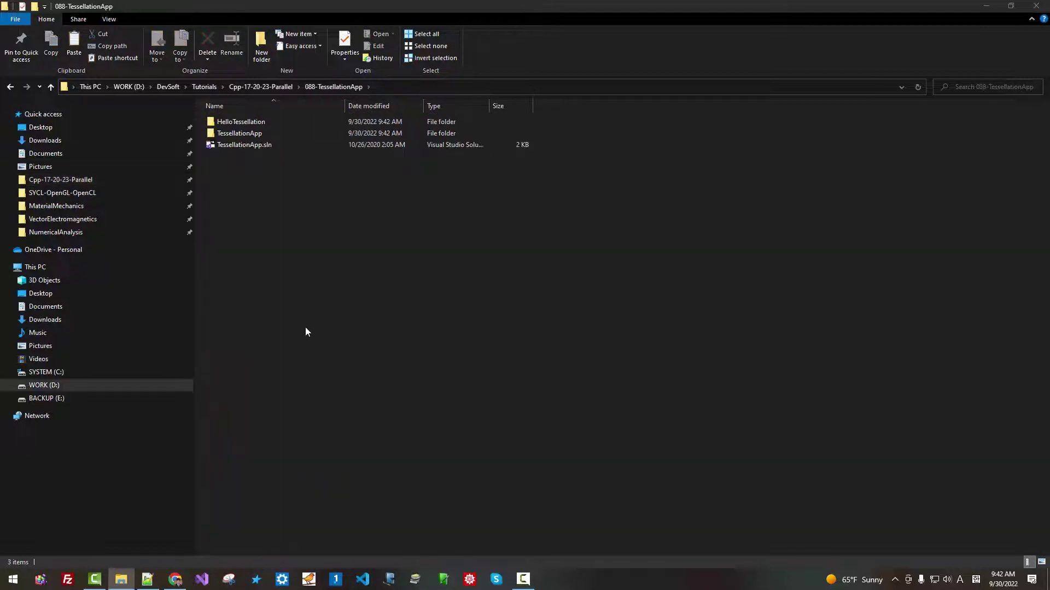
# Step: Open TessellationApp.sln, accept the toolset upgrade, and make HelloTessellation the startup project
pyautogui.click(247, 146)
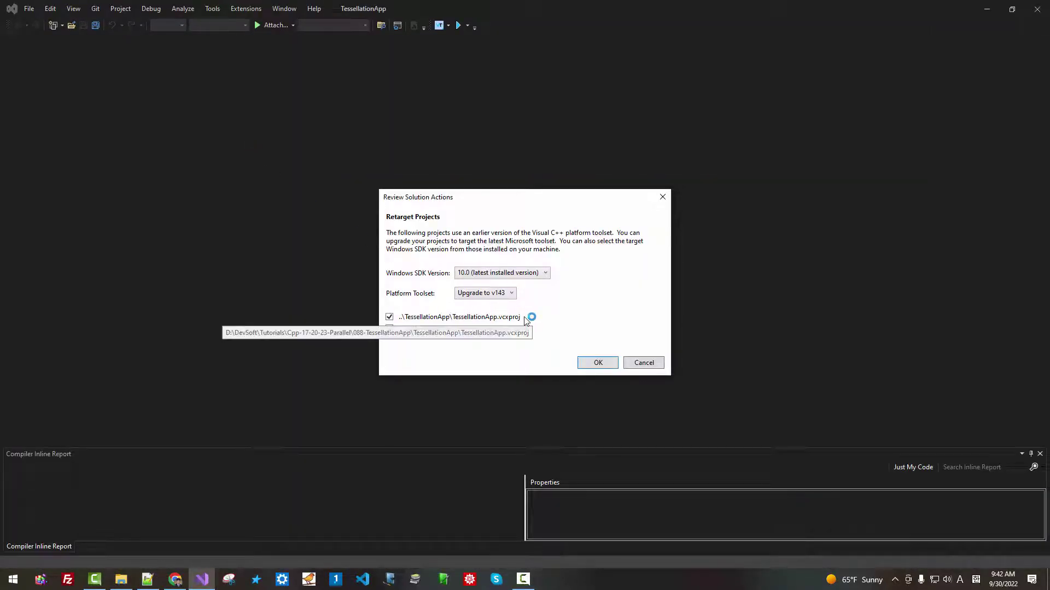
pyautogui.click(597, 366)
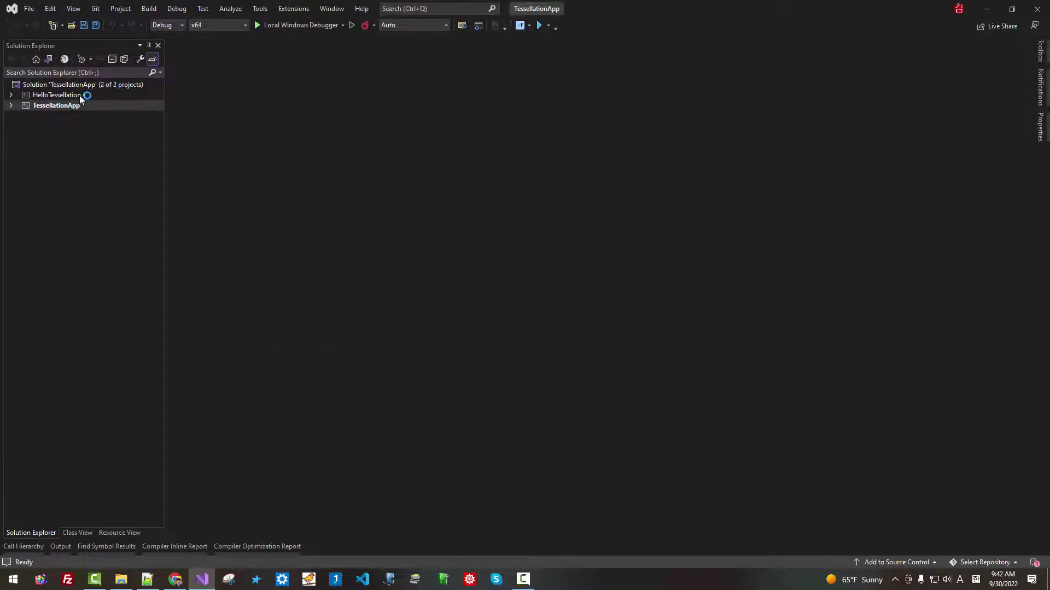
pyautogui.click(80, 98)
pyautogui.rightClick(80, 98)
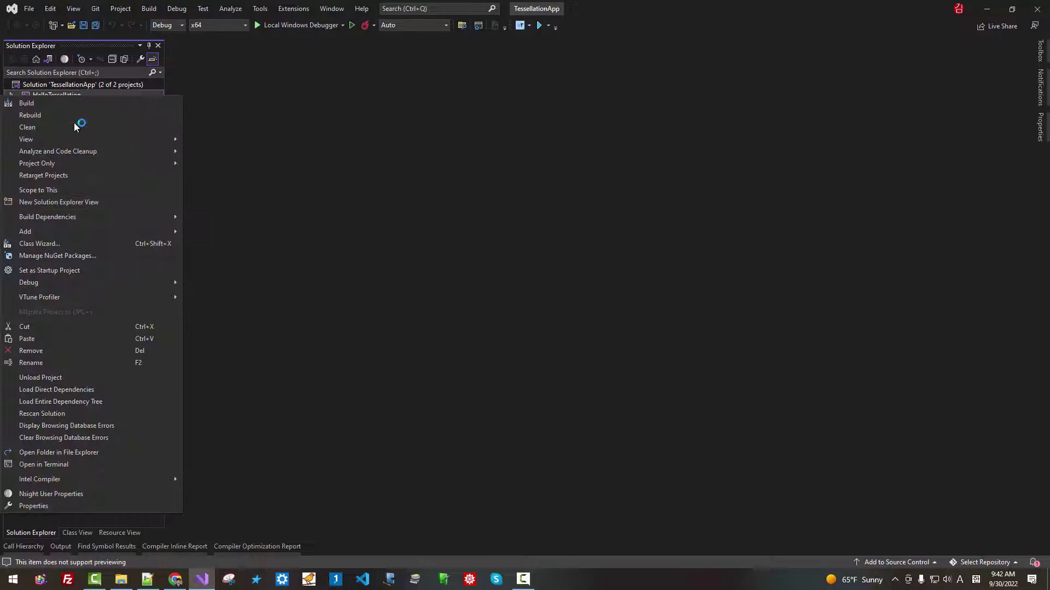
pyautogui.click(58, 270)
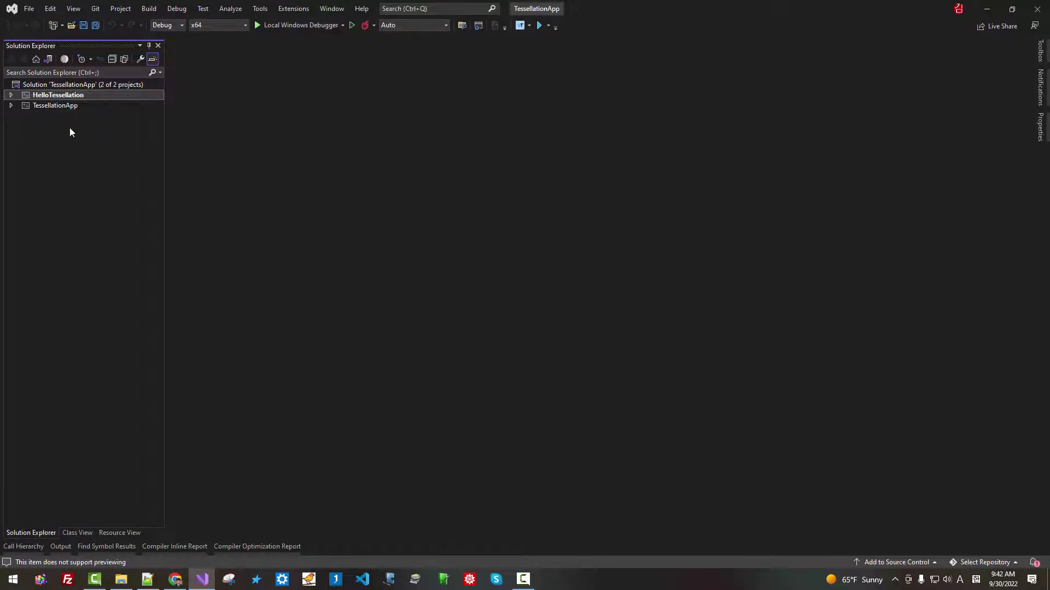
# Step: Remove the TessellationApp project from the solution
pyautogui.click(68, 108)
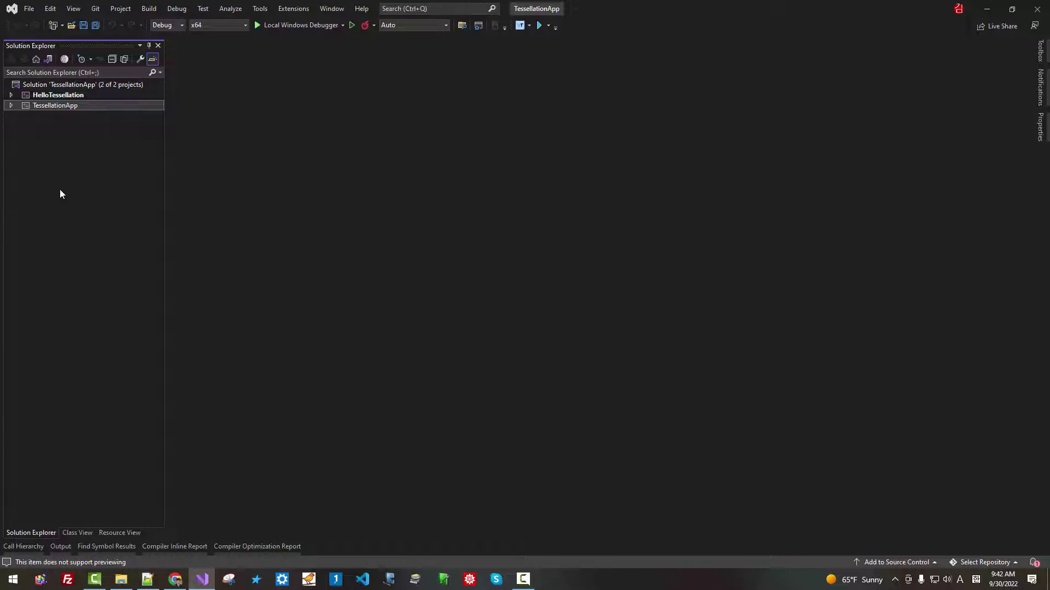
pyautogui.press('Delete')
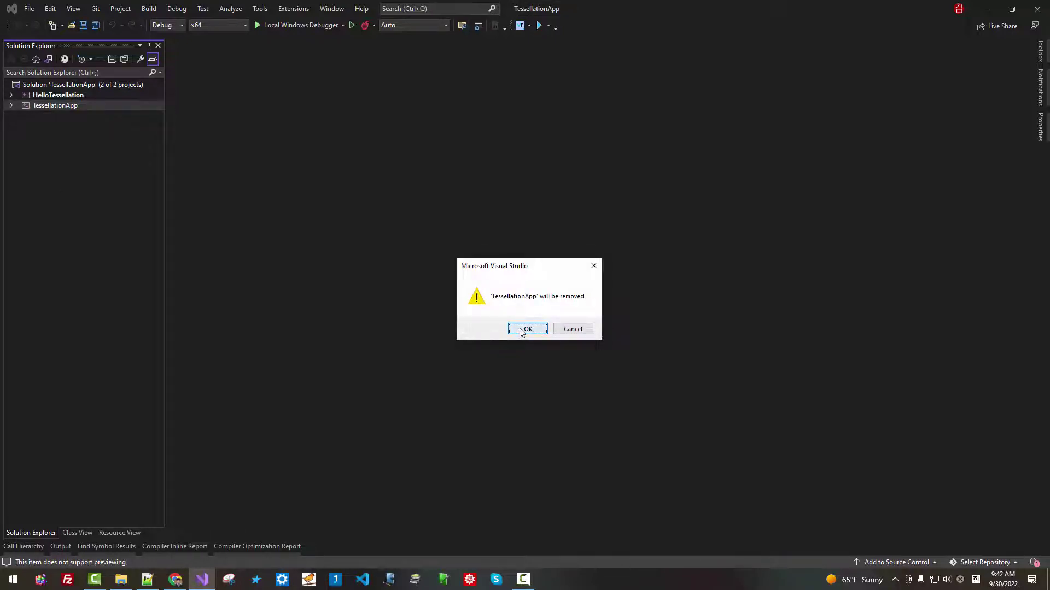
pyautogui.click(523, 330)
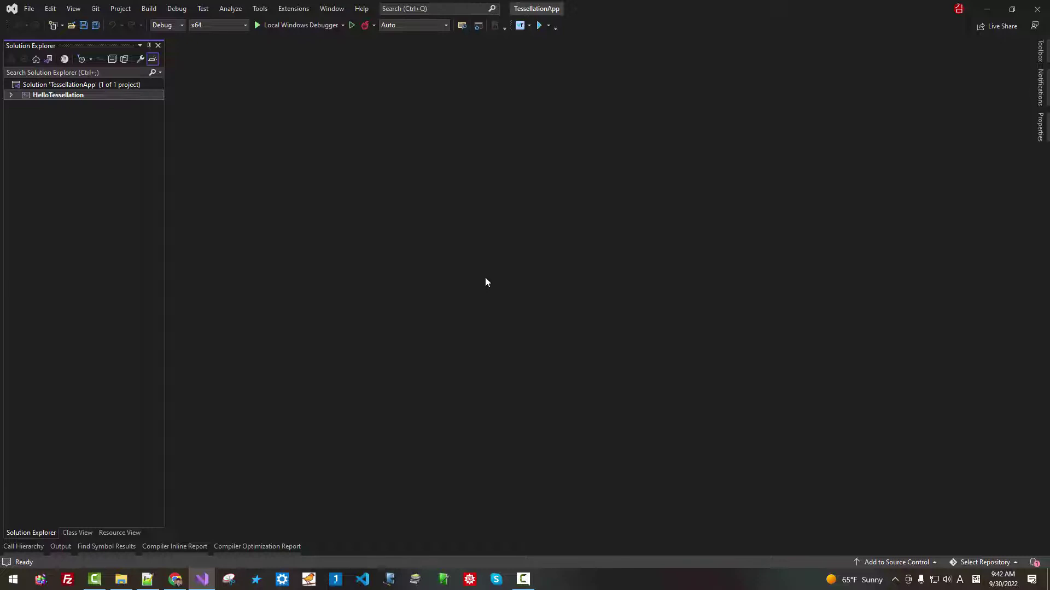
# Step: Build HelloTessellation, decline running the last good build, and open its Properties
pyautogui.hotkey('ctrl', 'shift', 'b')
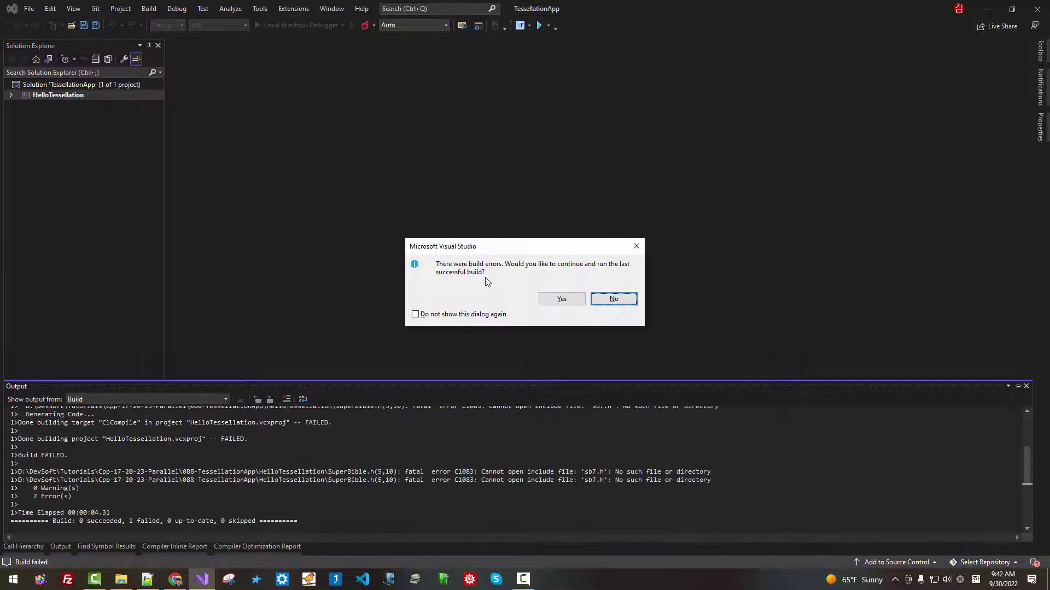
pyautogui.click(614, 299)
pyautogui.rightClick(64, 98)
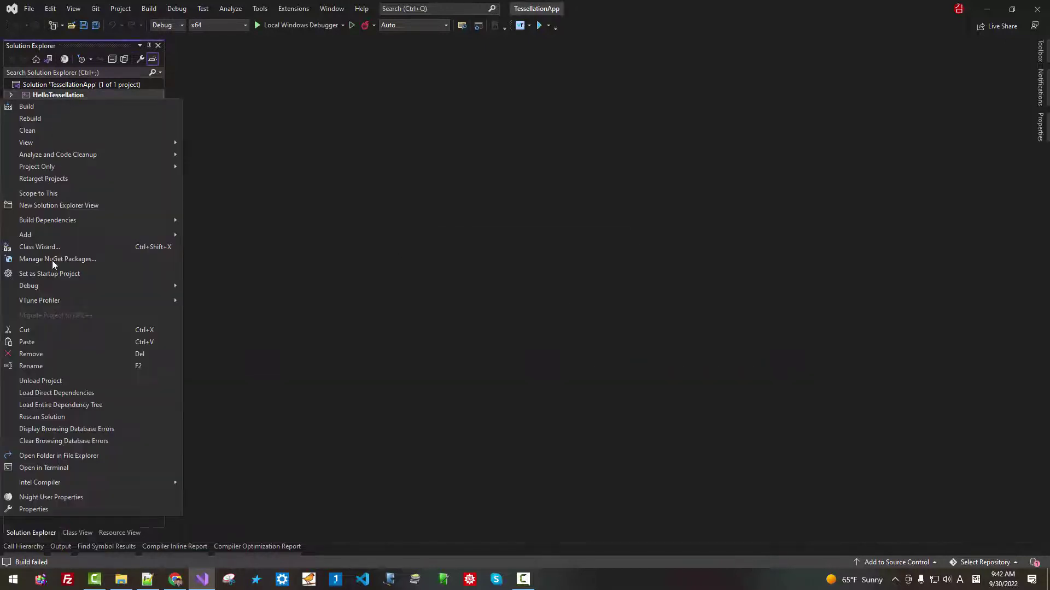
pyautogui.click(49, 507)
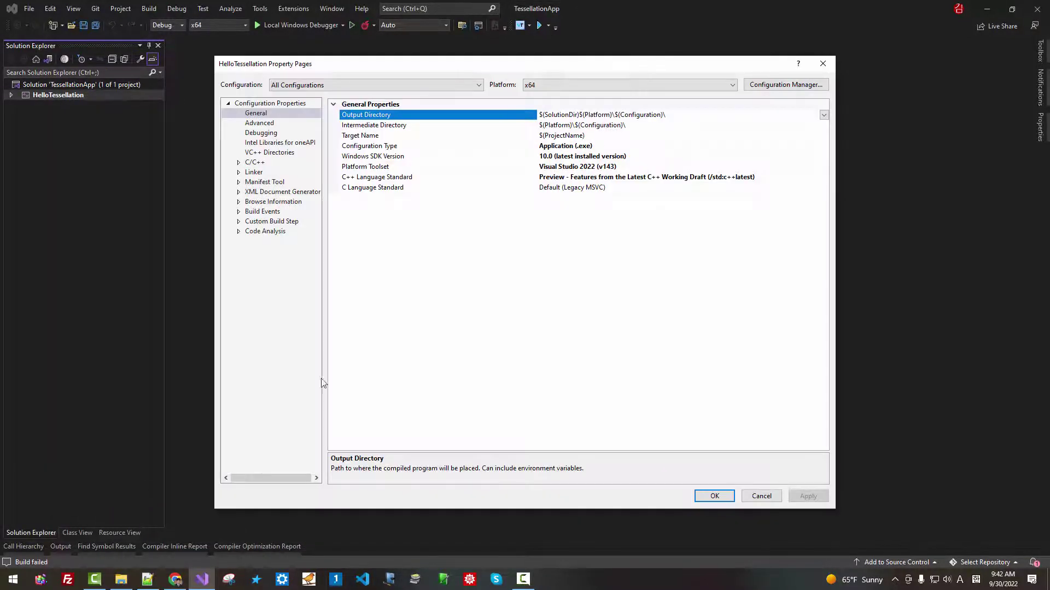
# Step: Go to VC++ Directories and select the Include Directories value
pyautogui.click(257, 114)
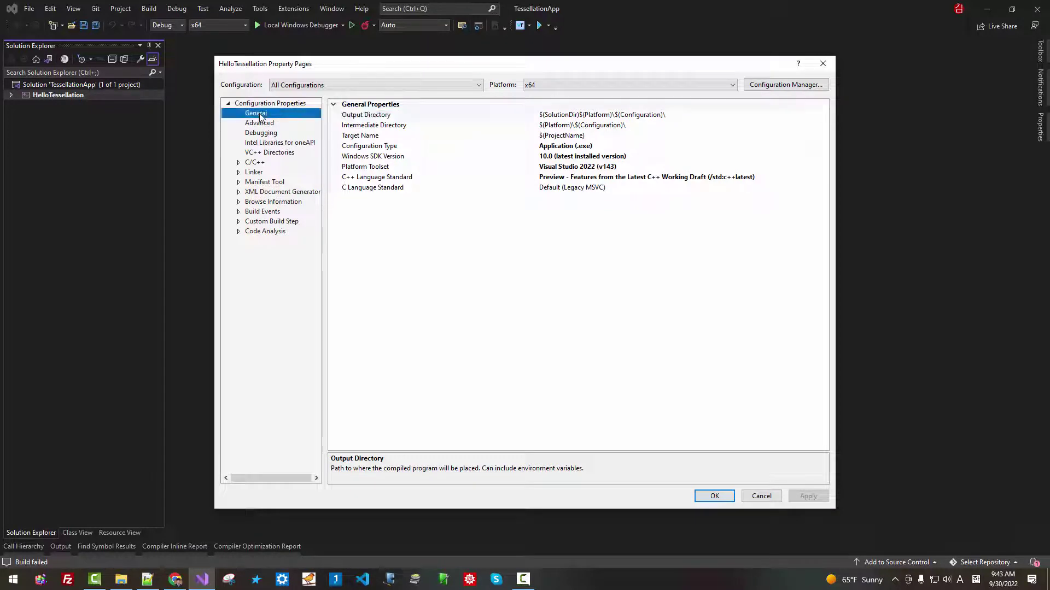
pyautogui.click(264, 154)
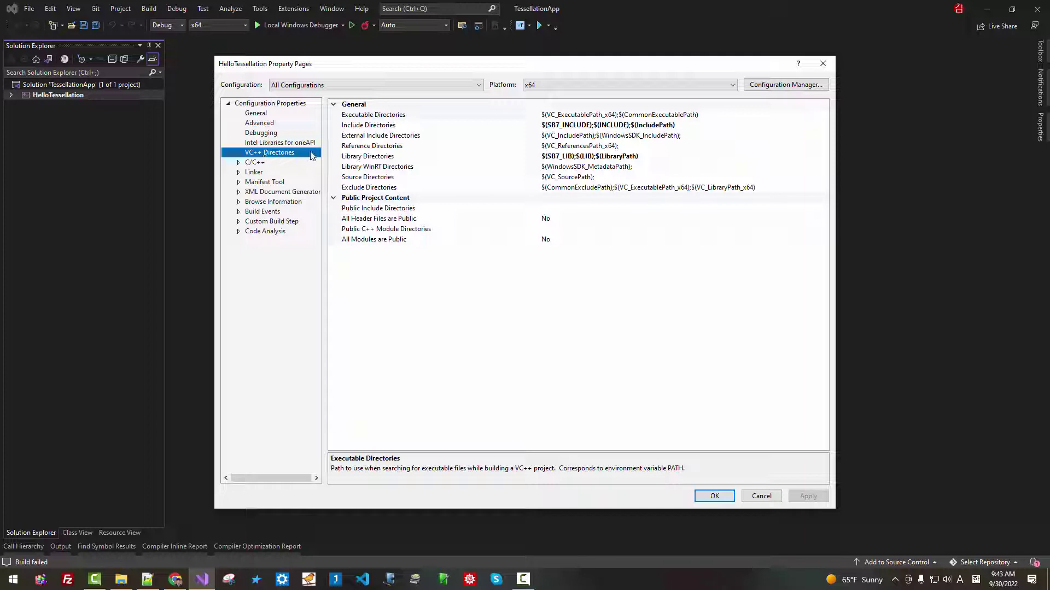
pyautogui.click(736, 126)
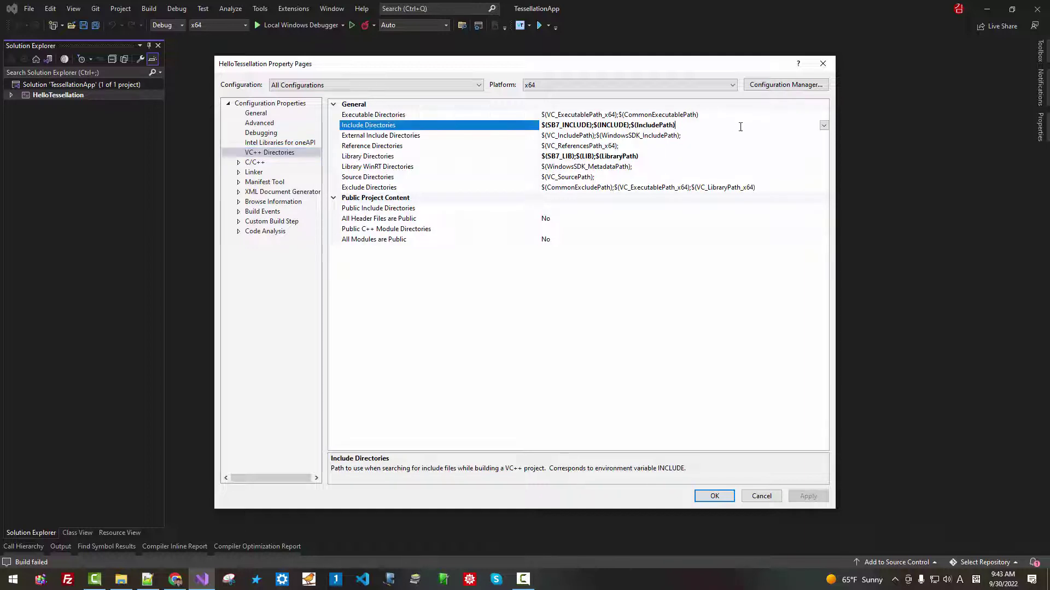
pyautogui.click(824, 126)
# Step: Change the first include directory entry from $(SB7_INCLUDE) to $(OGSB7_INC)
pyautogui.click(558, 136)
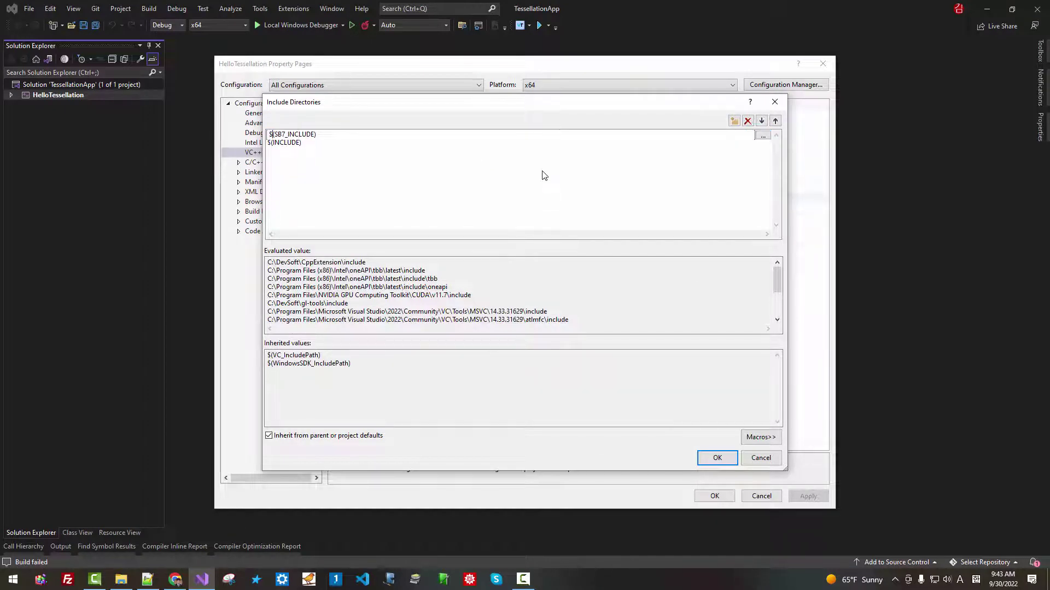
pyautogui.write('O')
pyautogui.write('G')
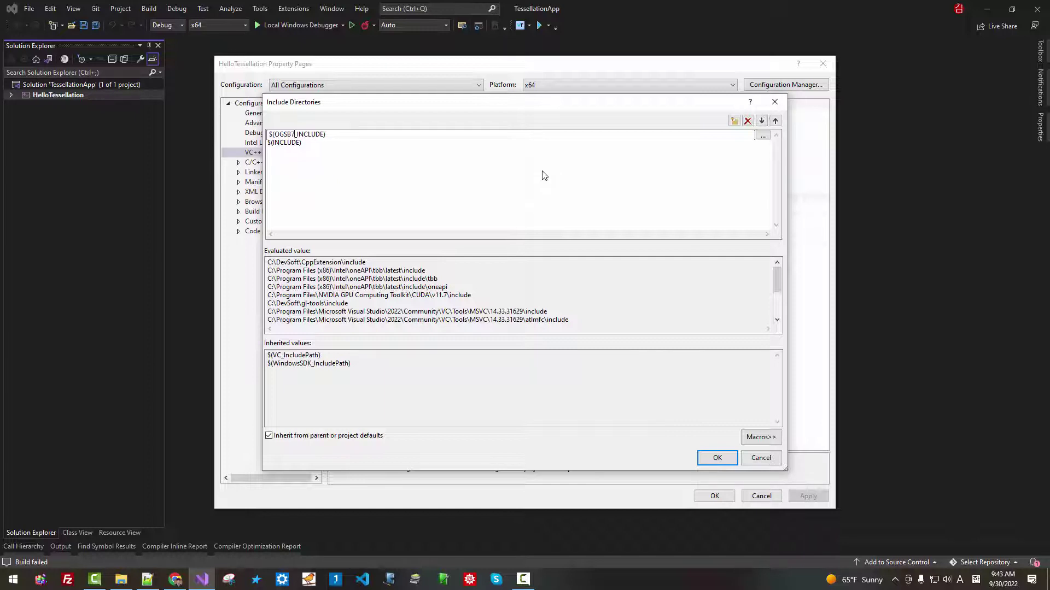
pyautogui.hotkey('shift', 'End')
pyautogui.press('Delete')
pyautogui.press('Return')
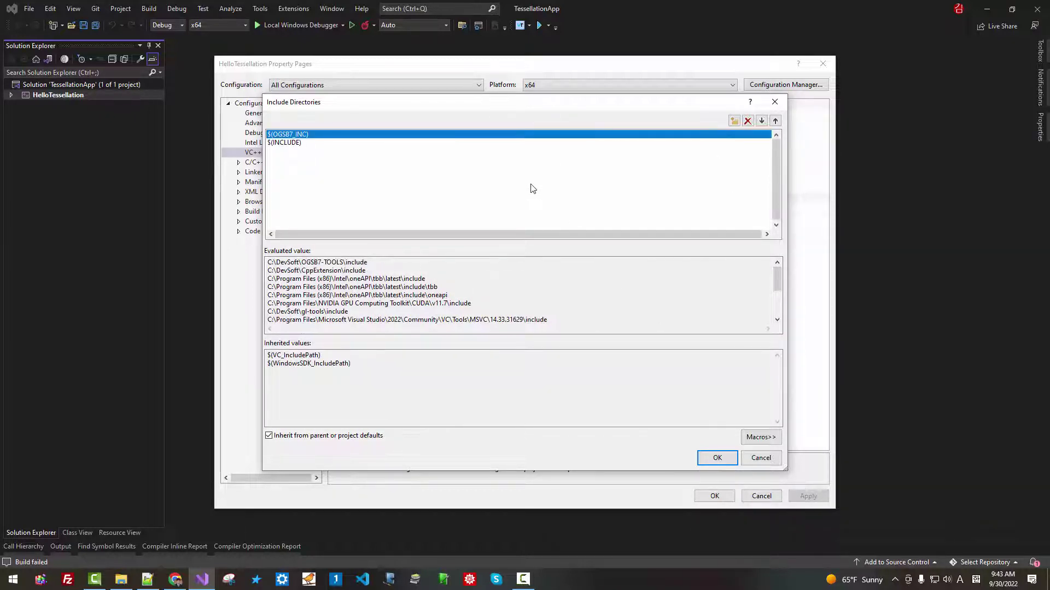
pyautogui.moveTo(378, 271); pyautogui.dragTo(267, 261)
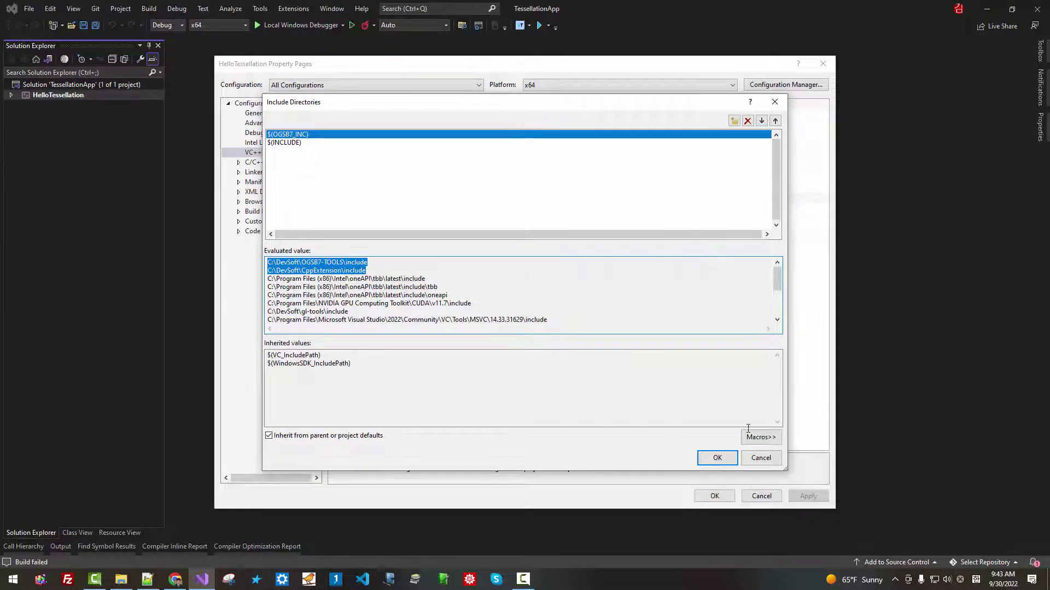
# Step: Accept and apply the include directory change for All Configurations
pyautogui.click(716, 458)
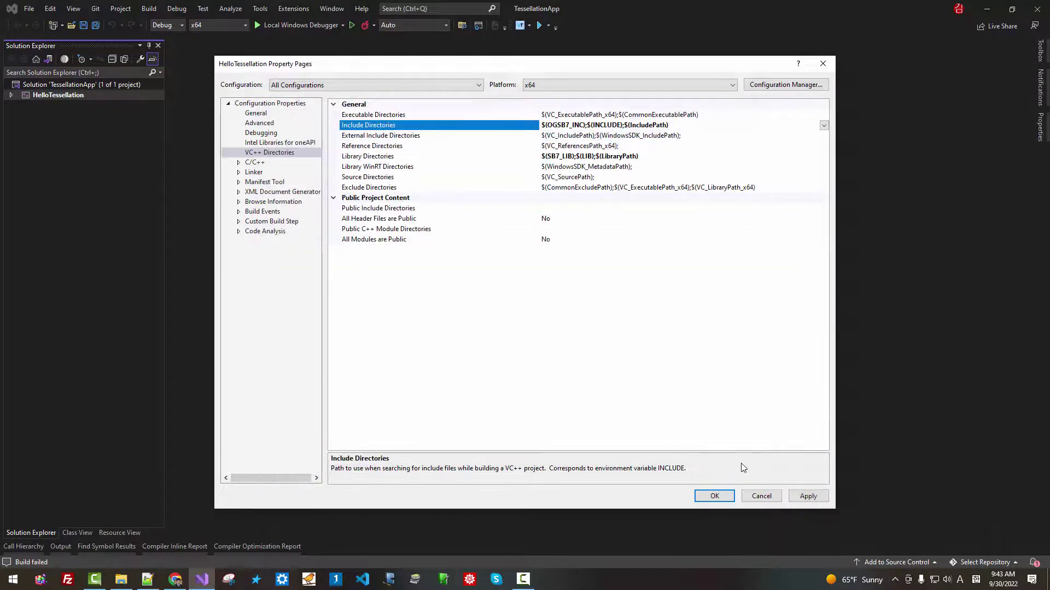
pyautogui.click(801, 495)
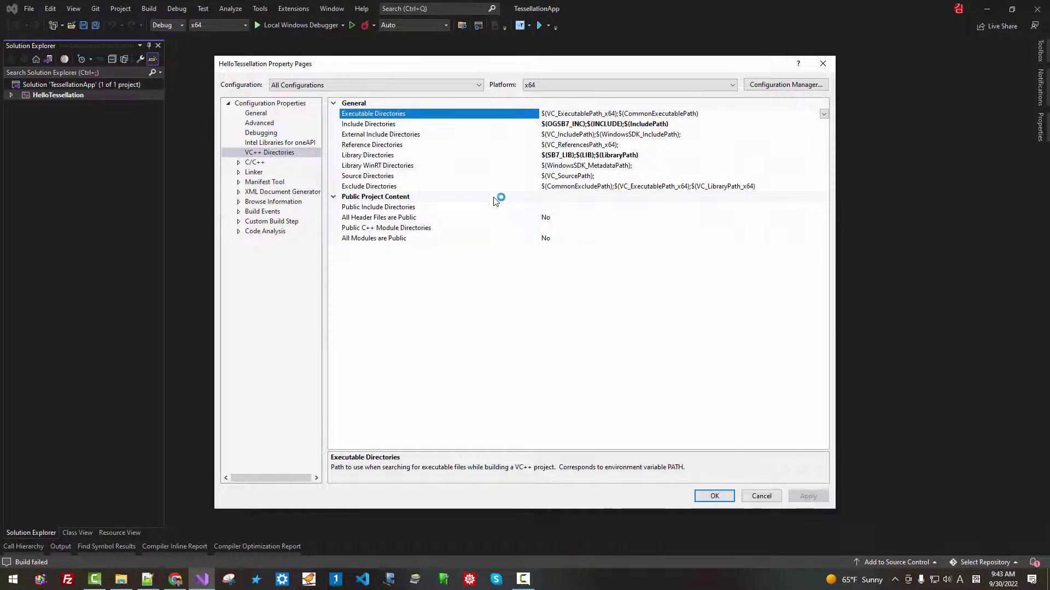
pyautogui.click(460, 88)
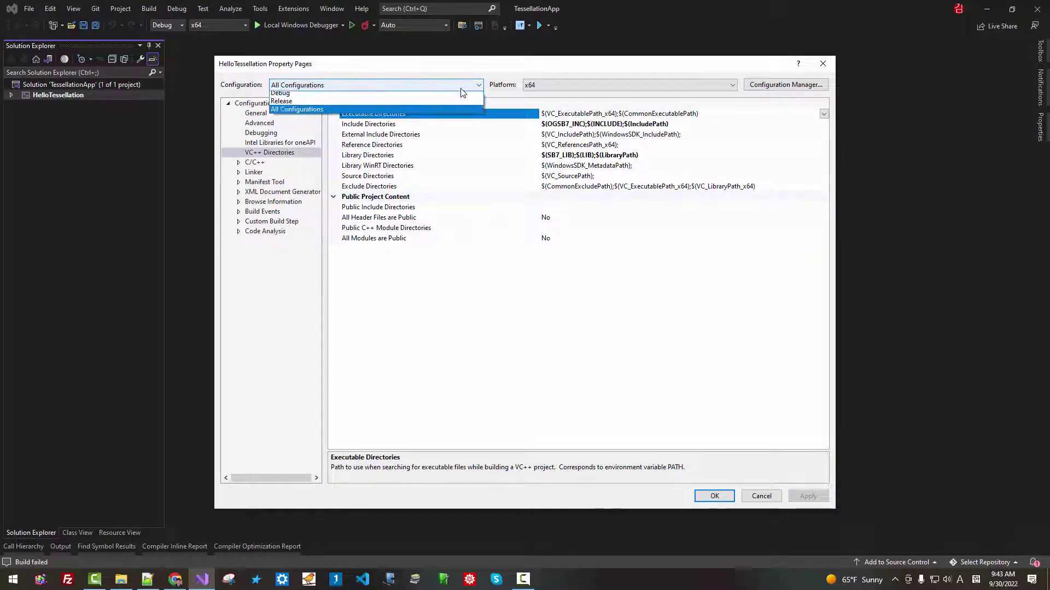
pyautogui.click(331, 122)
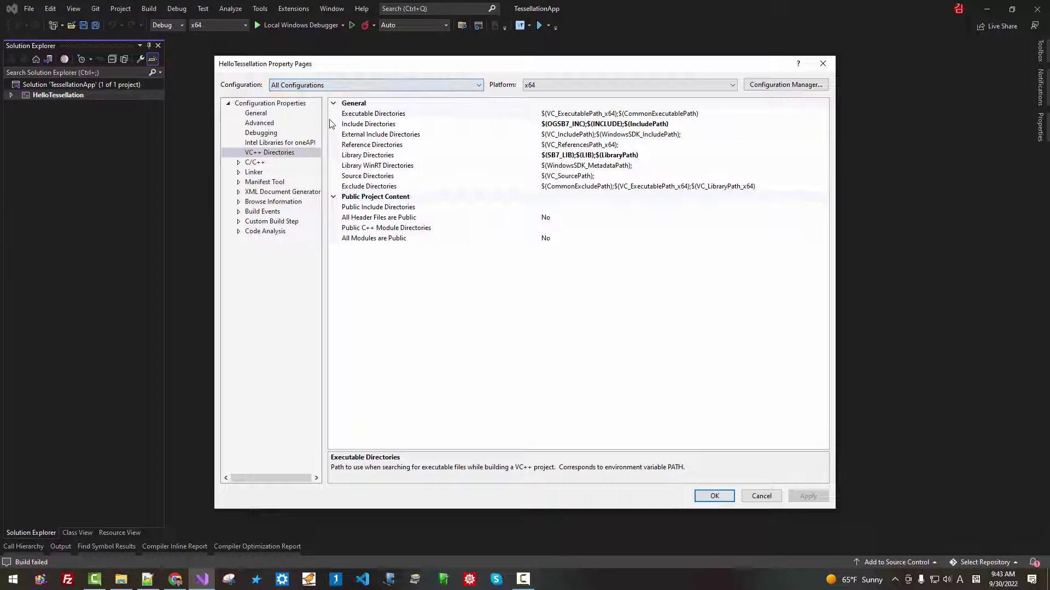
pyautogui.click(696, 155)
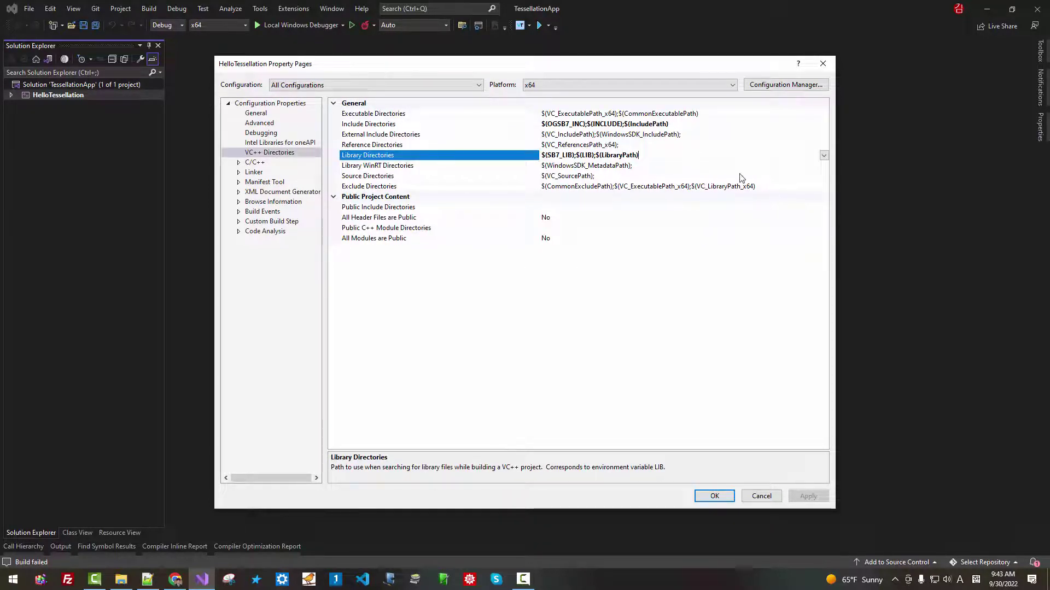
# Step: Change the $(SB7_LIB) library directory entry to $(OGSB7_LIB)
pyautogui.click(823, 155)
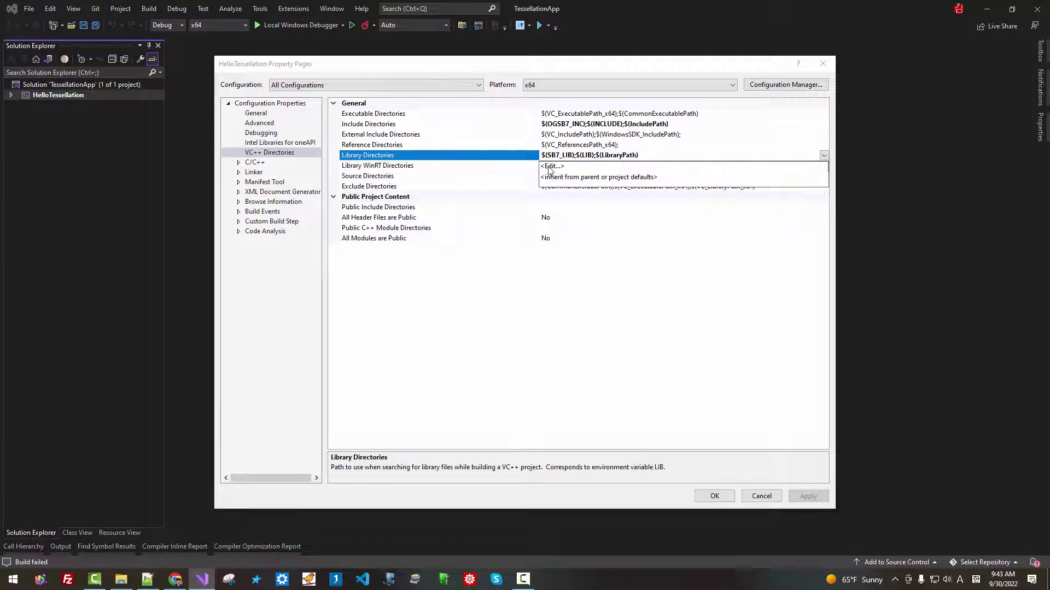
pyautogui.click(548, 166)
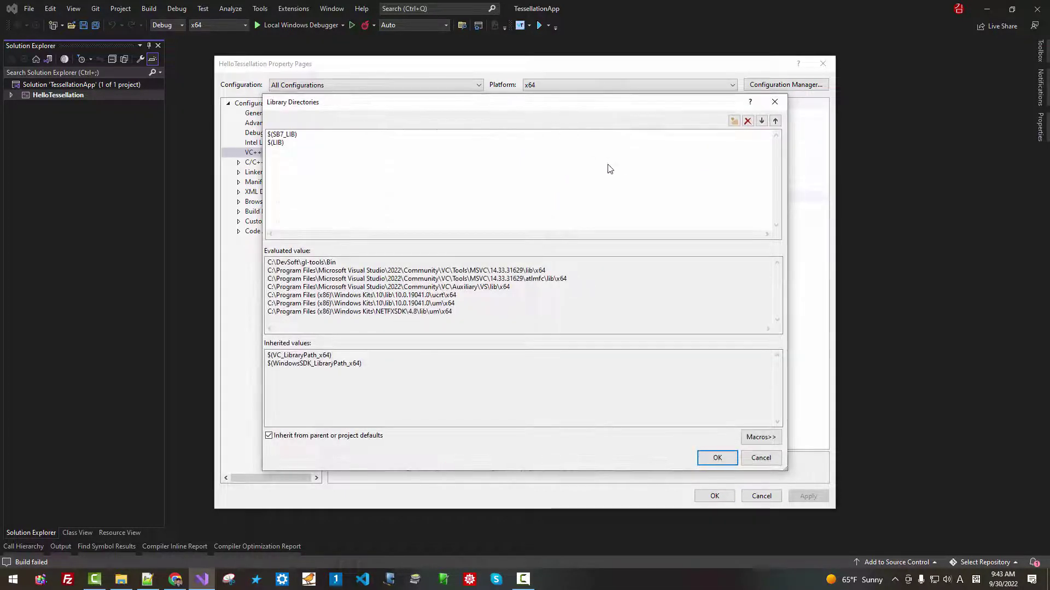
pyautogui.click(280, 138)
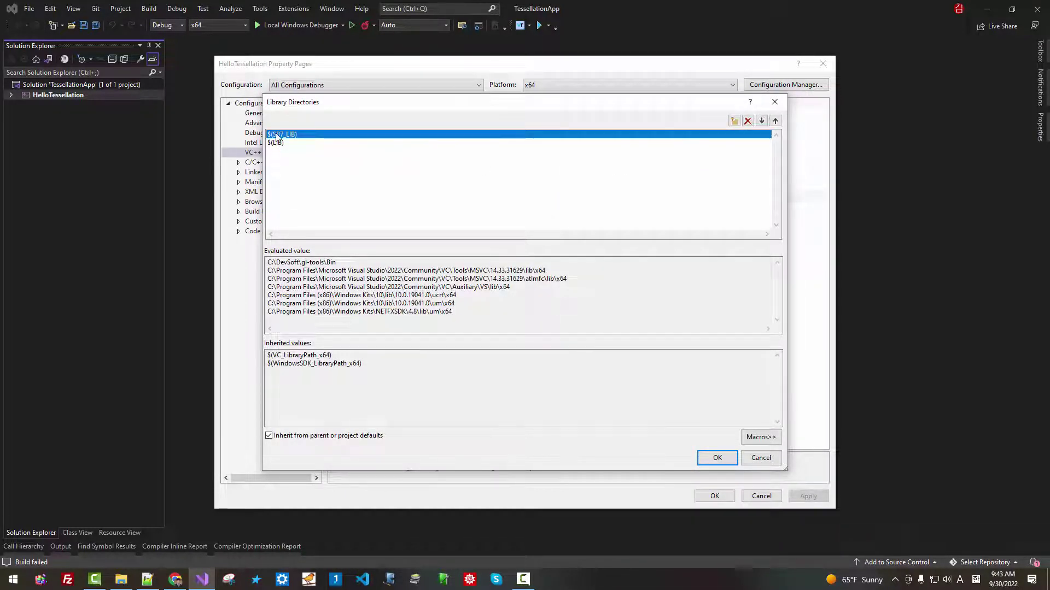
pyautogui.click(276, 135)
pyautogui.write('O')
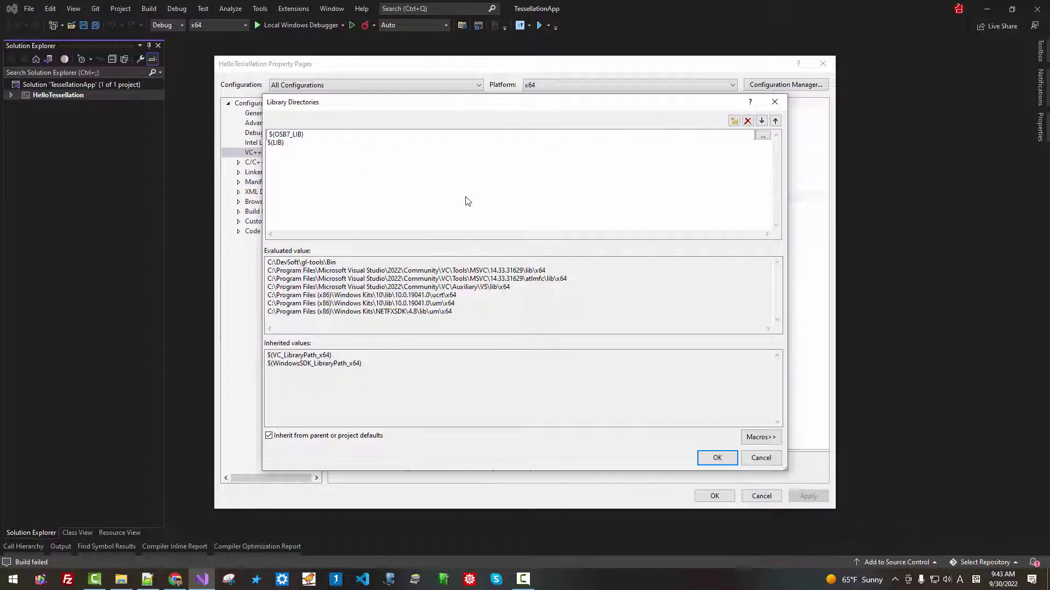
pyautogui.write('G')
pyautogui.click(465, 201)
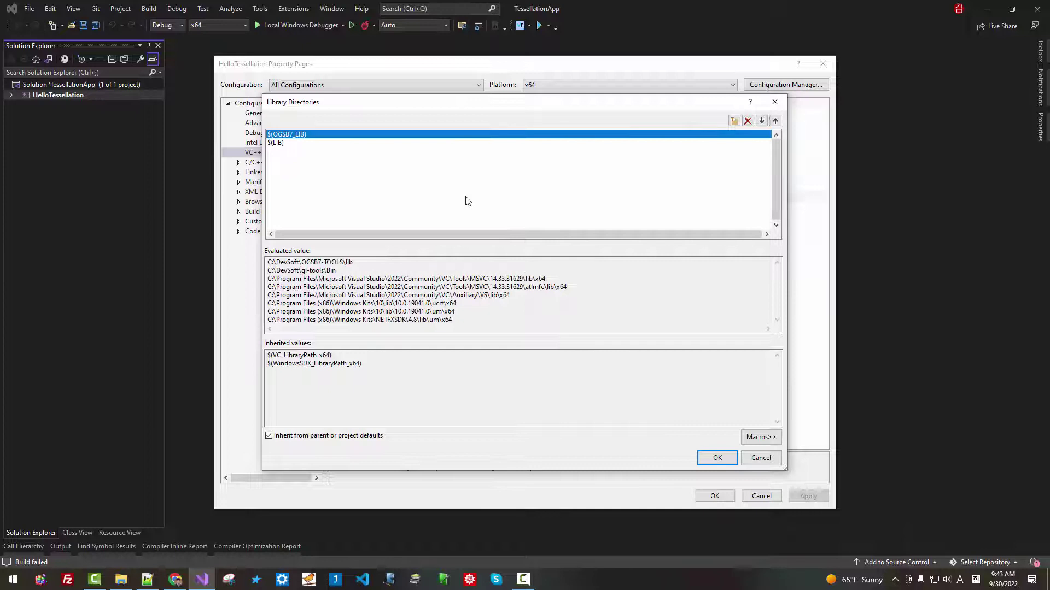
pyautogui.click(376, 262)
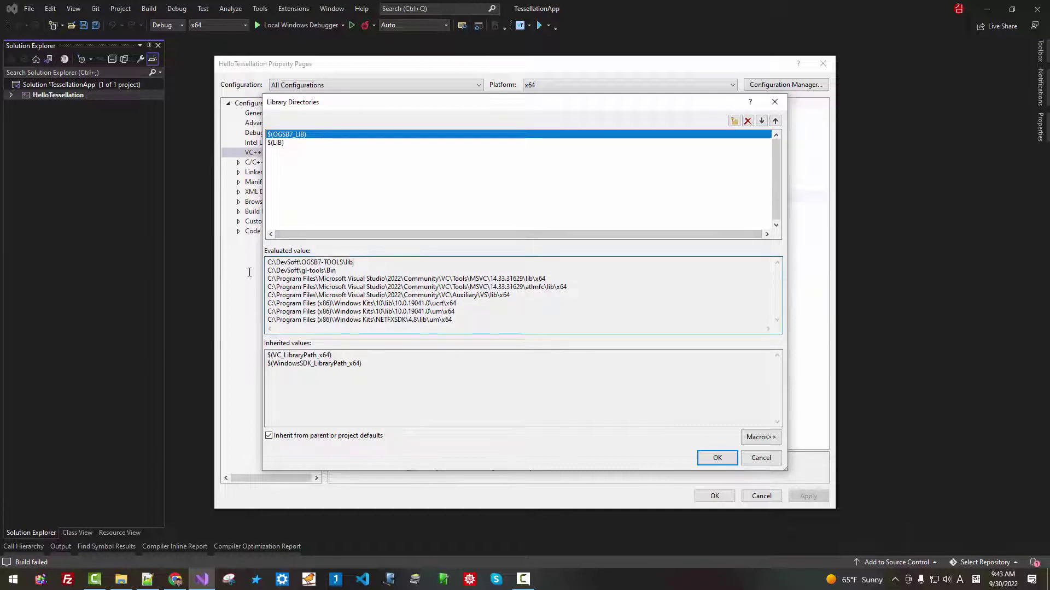
pyautogui.moveTo(353, 262); pyautogui.dragTo(268, 262)
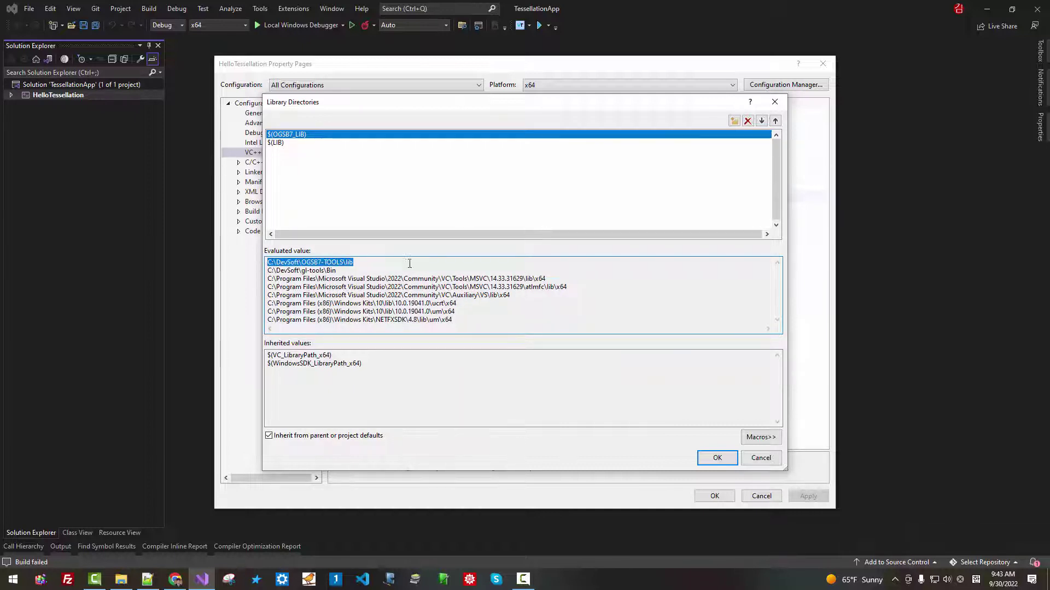
# Step: Add $(TBB_X64_LIB) as the first library directory, confirm, and apply
pyautogui.click(735, 121)
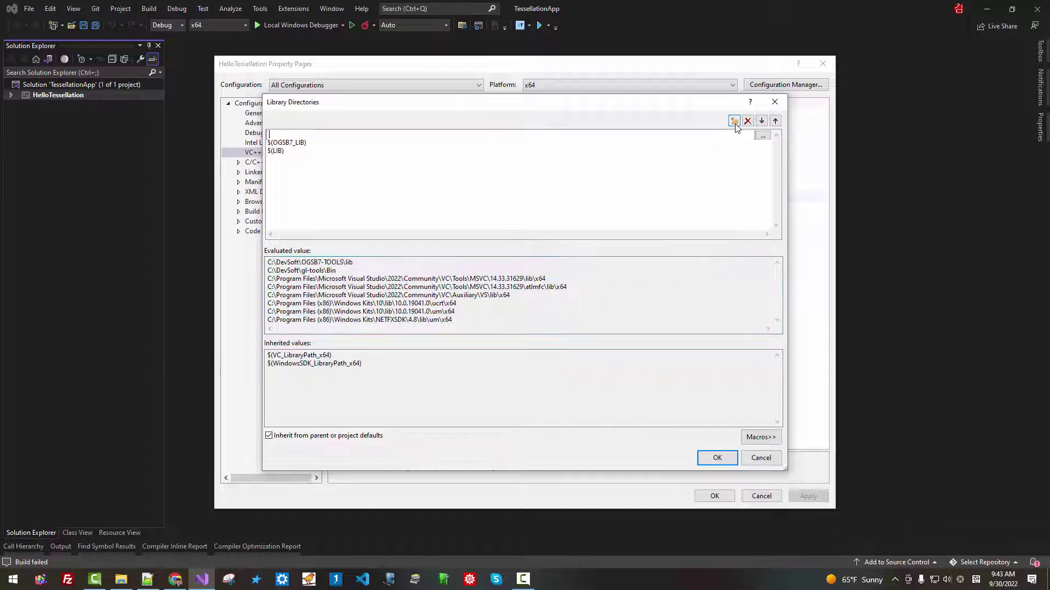
pyautogui.write('$(T')
pyautogui.write('BB_X64')
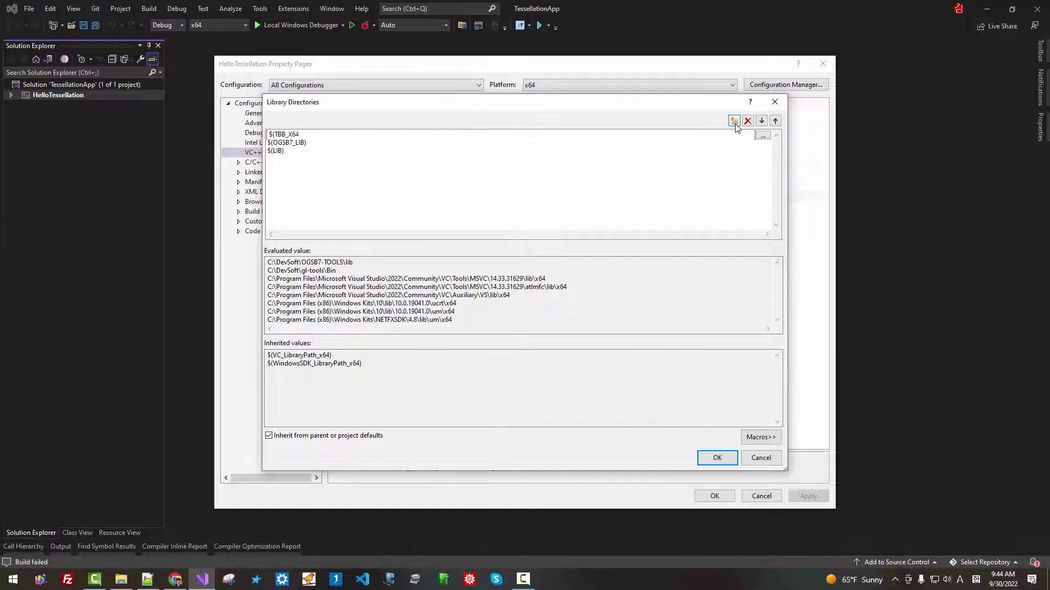
pyautogui.write(')')
pyautogui.press('Return')
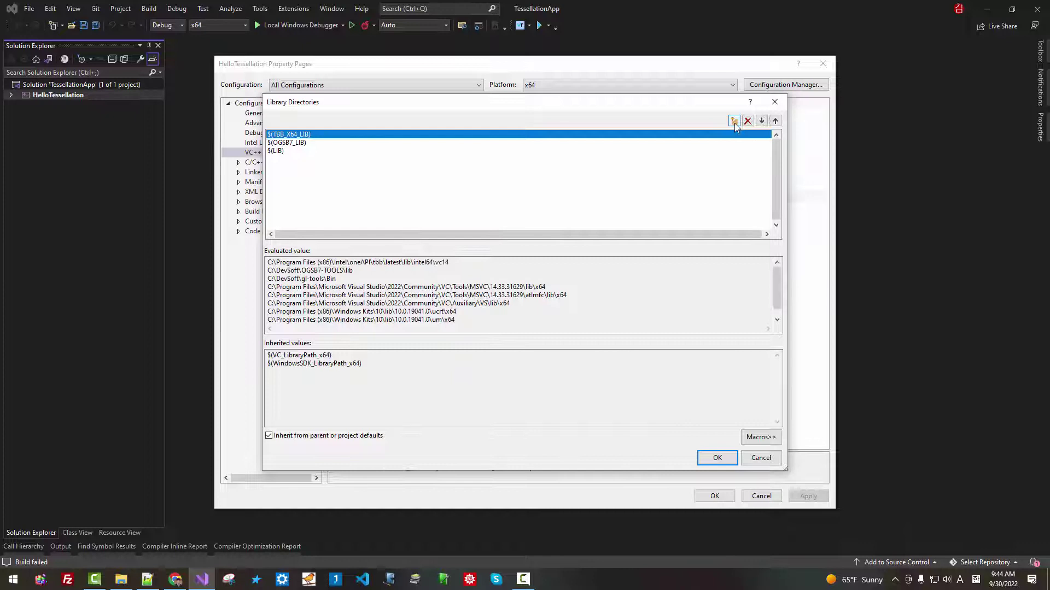
pyautogui.click(418, 270)
pyautogui.moveTo(418, 269); pyautogui.dragTo(251, 260)
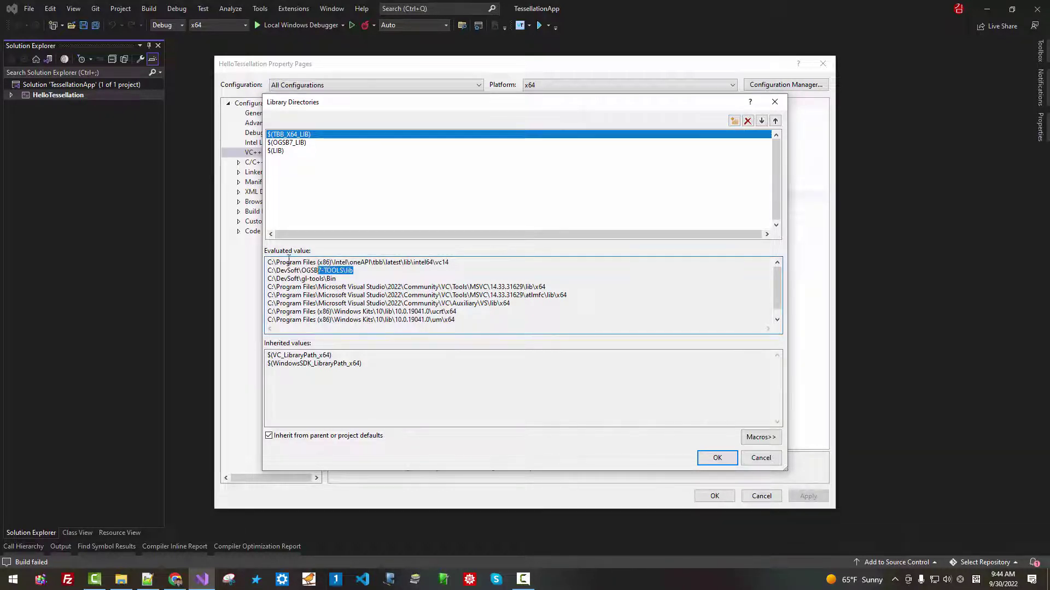
pyautogui.click(716, 459)
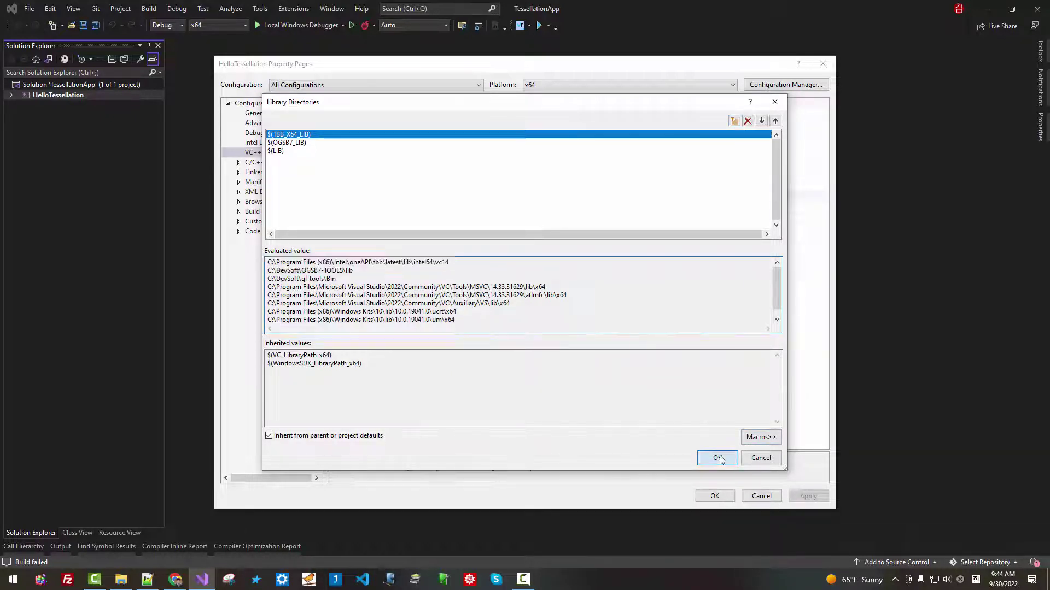
pyautogui.click(803, 497)
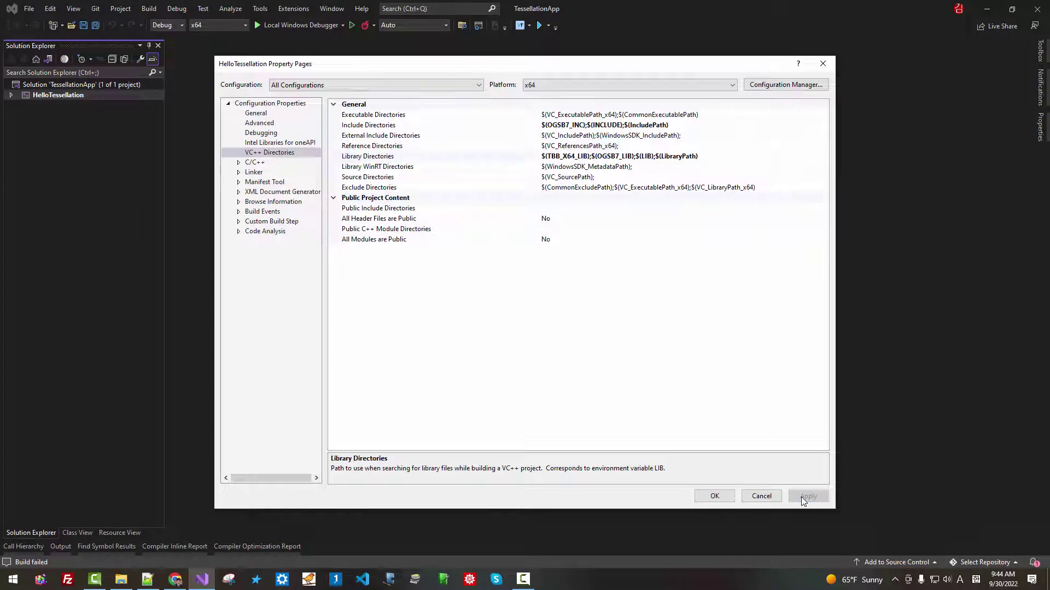
# Step: Return to General properties and close Property Pages with OK
pyautogui.click(257, 113)
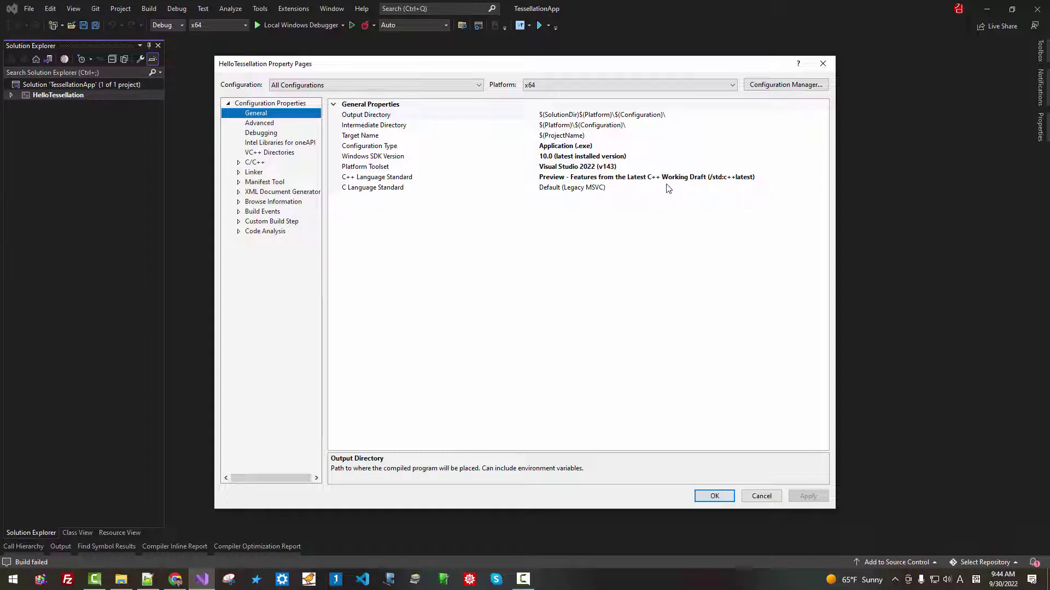
pyautogui.click(714, 496)
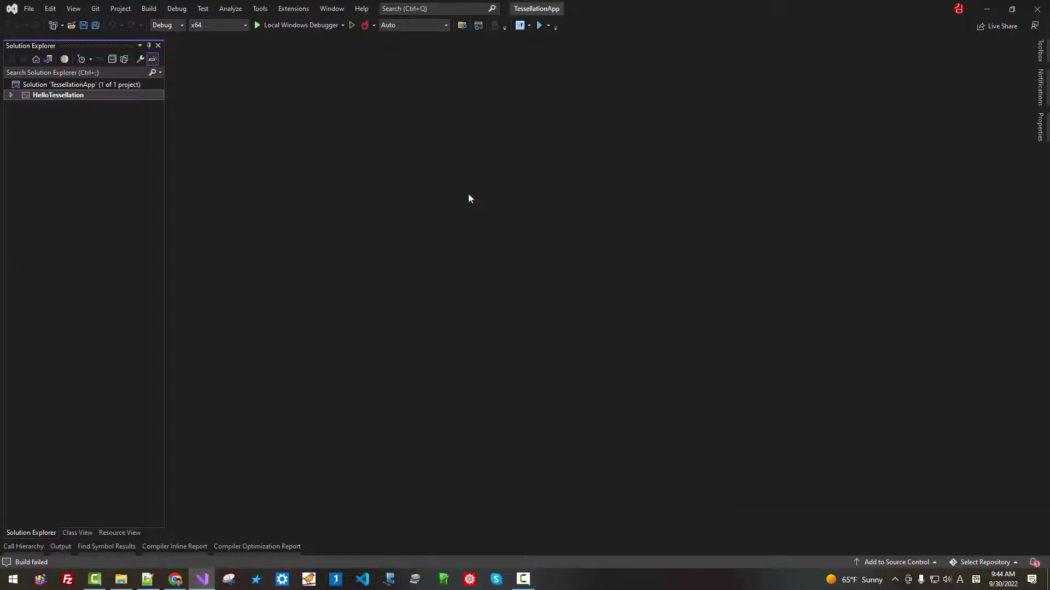
# Step: Build and run HelloTessellation, move the tessellated-triangle window, then close it
pyautogui.hotkey('ctrl', 'shift', 'b')
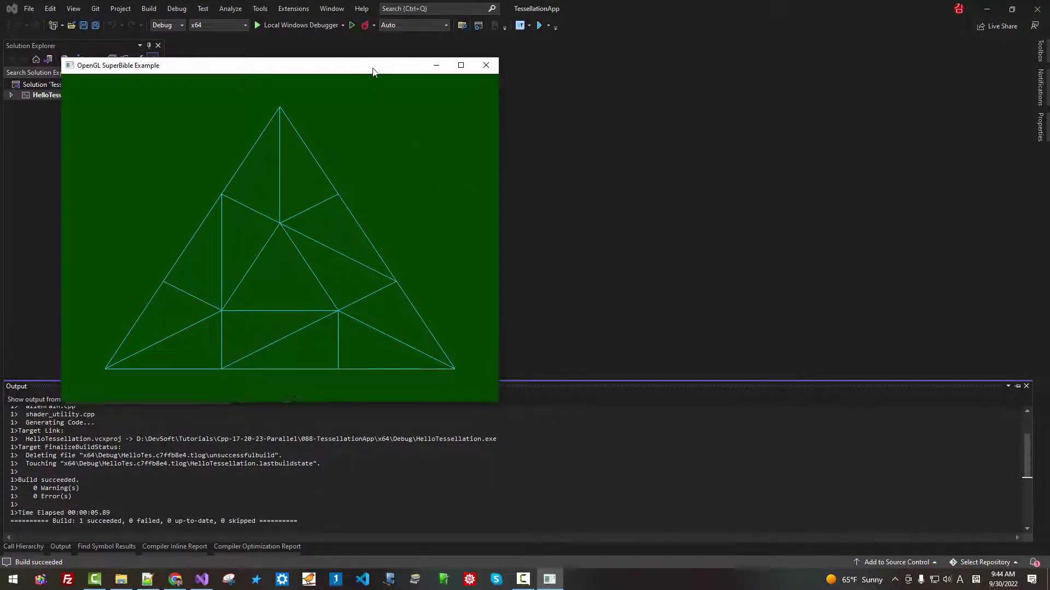
pyautogui.moveTo(373, 71); pyautogui.dragTo(577, 82)
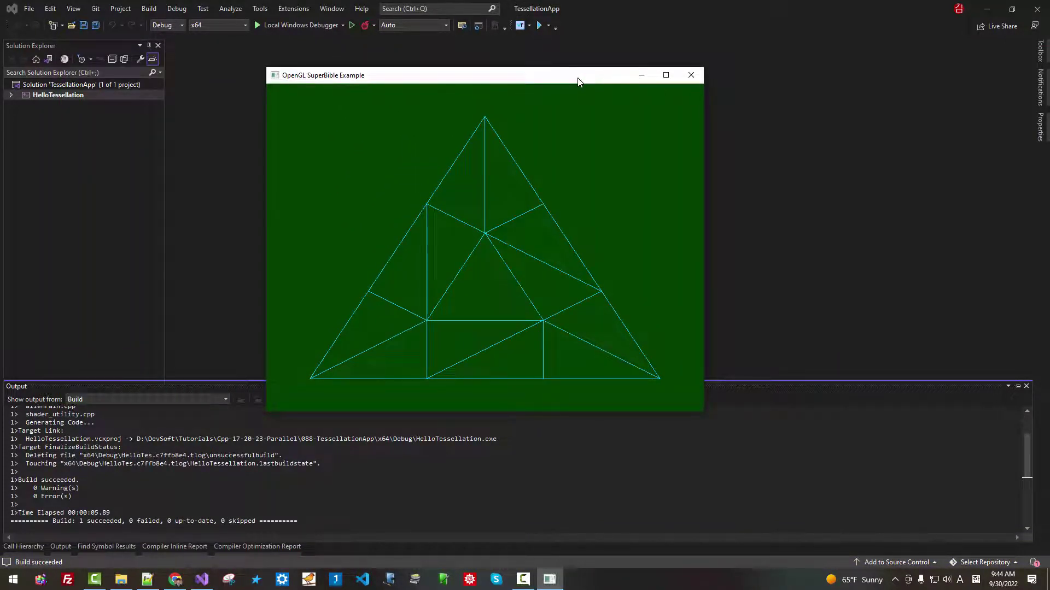
pyautogui.click(691, 76)
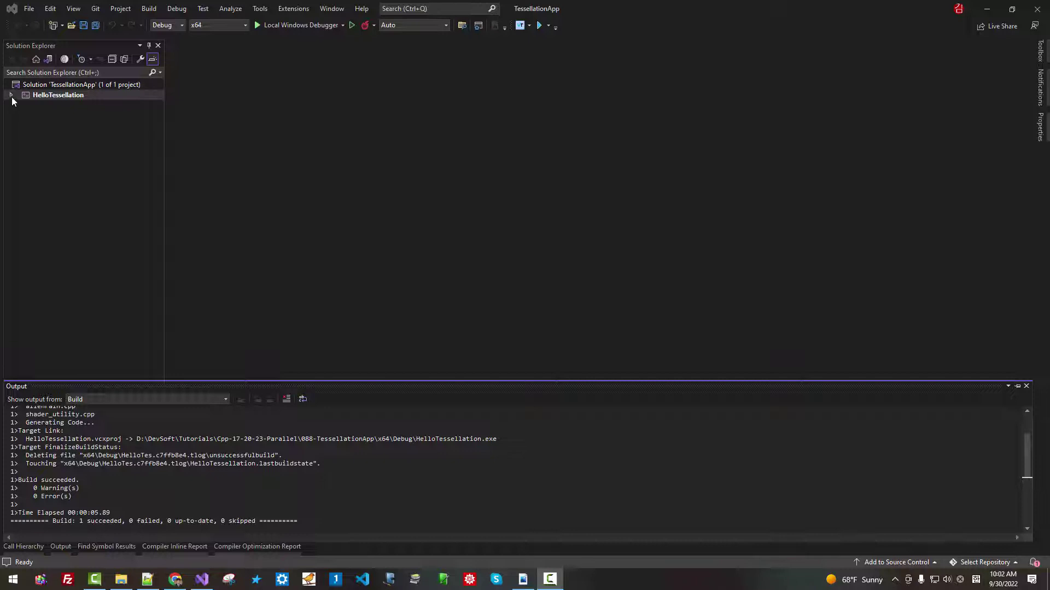
# Step: Open tess_control.tesc and tess_evaluation.tese from Shader Files, detaching the evaluation shader tab
pyautogui.click(12, 96)
pyautogui.click(21, 147)
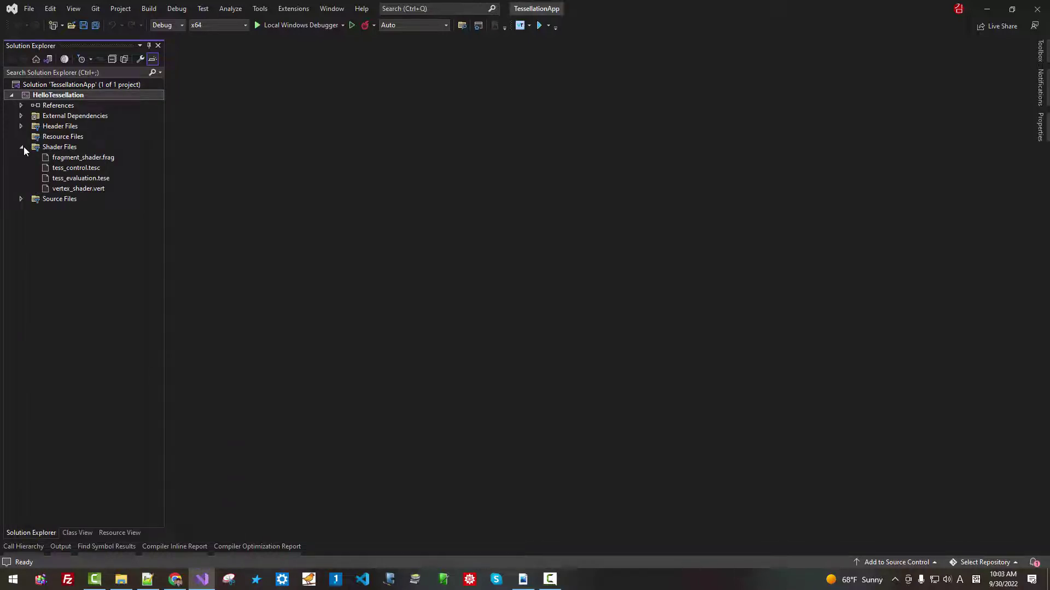
pyautogui.doubleClick(79, 168)
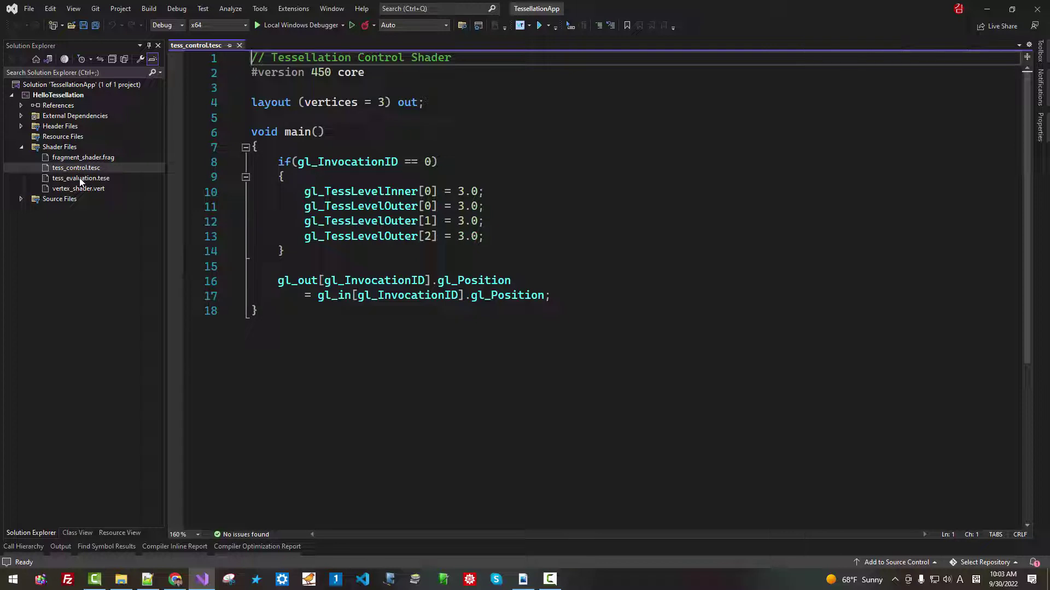
pyautogui.doubleClick(79, 178)
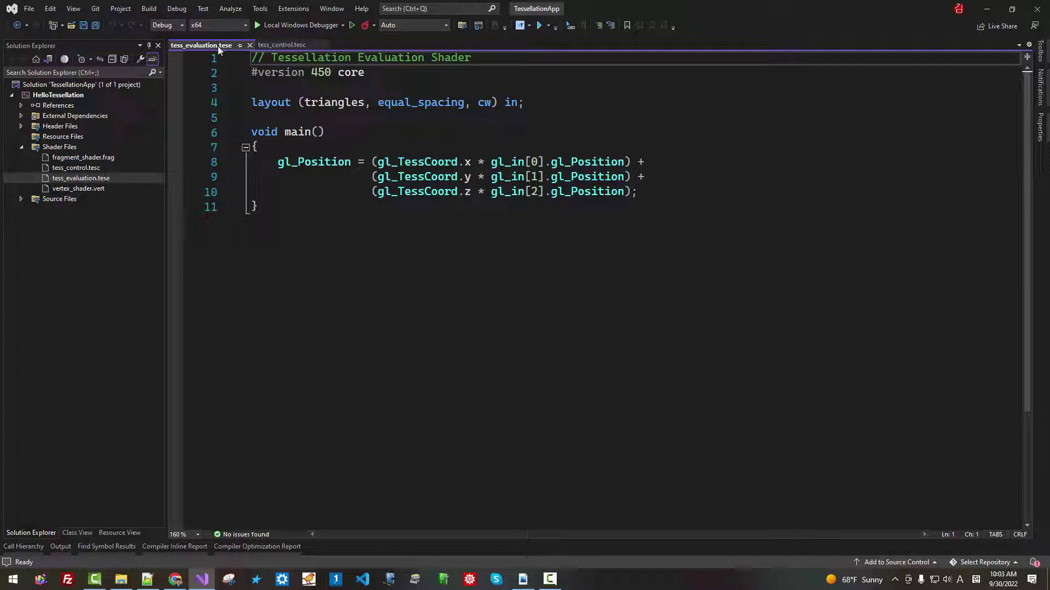
pyautogui.moveTo(201, 44)
pyautogui.mouseDown()
pyautogui.moveTo(623, 294)
pyautogui.moveTo(689, 312)
pyautogui.mouseUp()
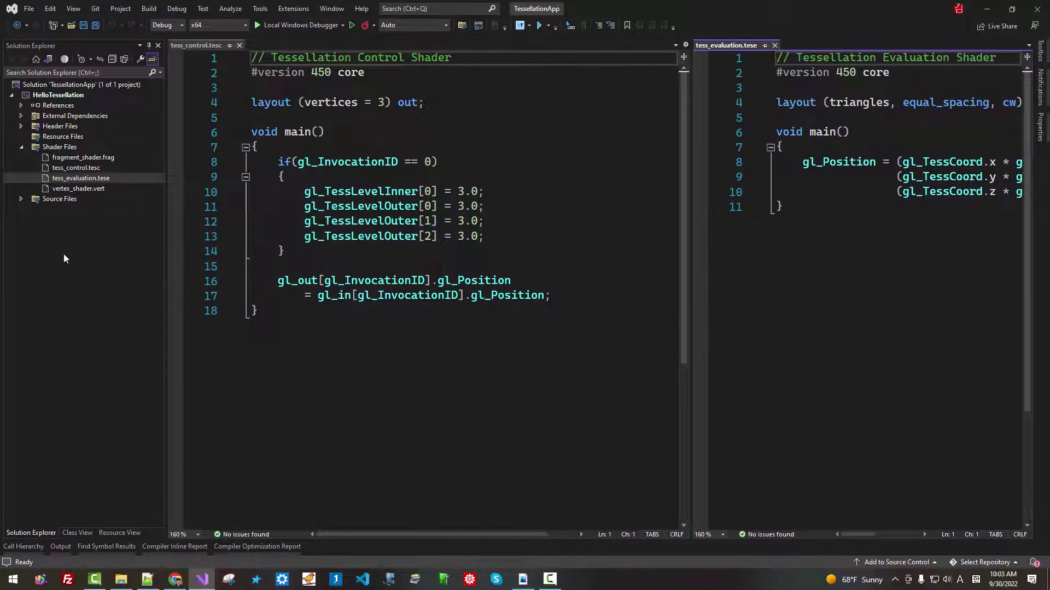
# Step: Open alienrain.cpp from Source Files beside the control shader
pyautogui.click(23, 201)
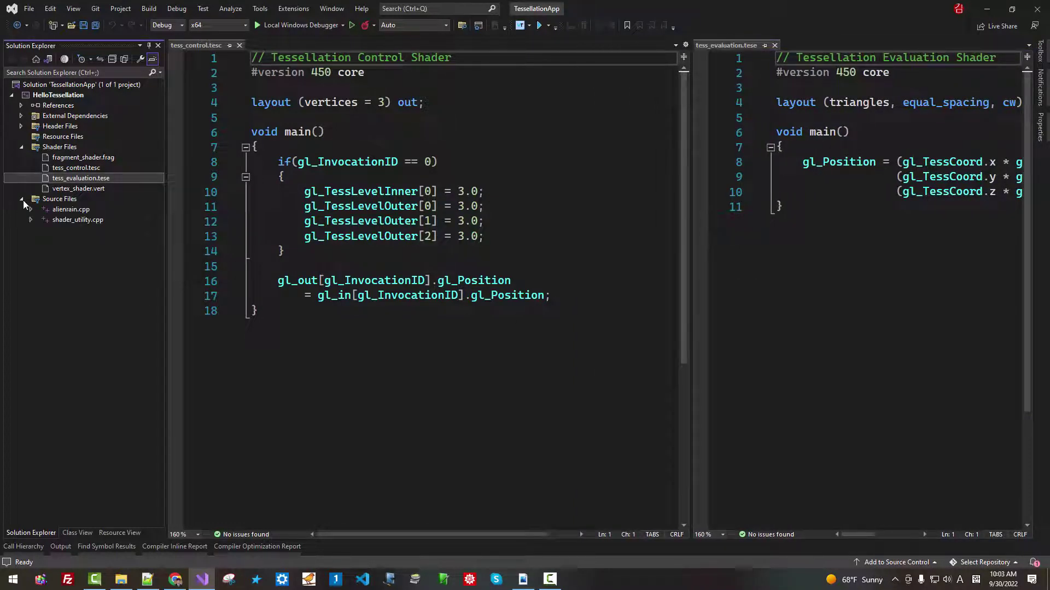
pyautogui.doubleClick(70, 212)
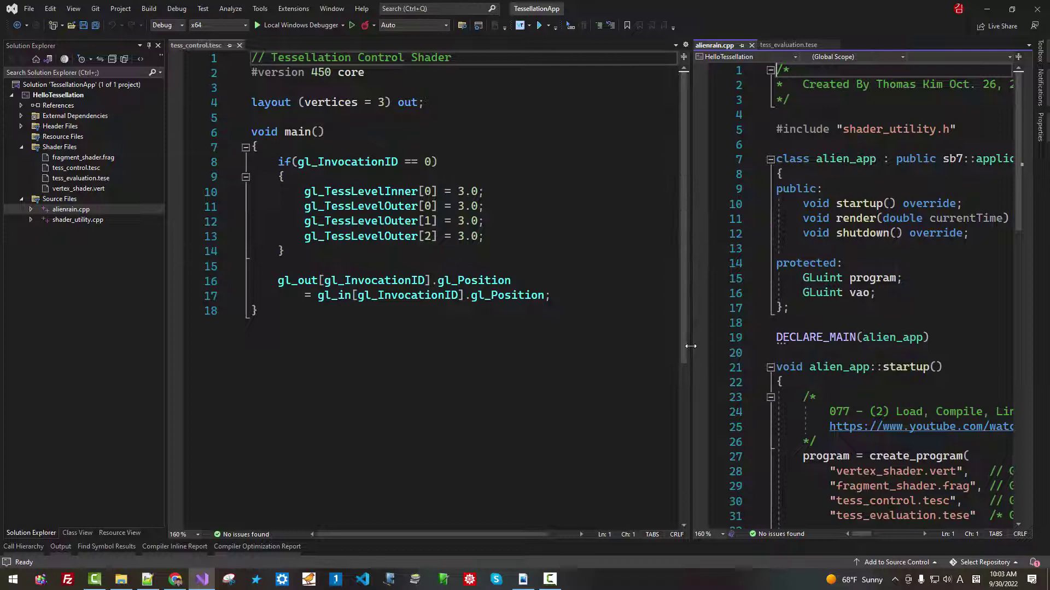
# Step: Paste the tutorial title and YouTube link into alienrain.cpp's header comment
pyautogui.moveTo(691, 346); pyautogui.dragTo(528, 343)
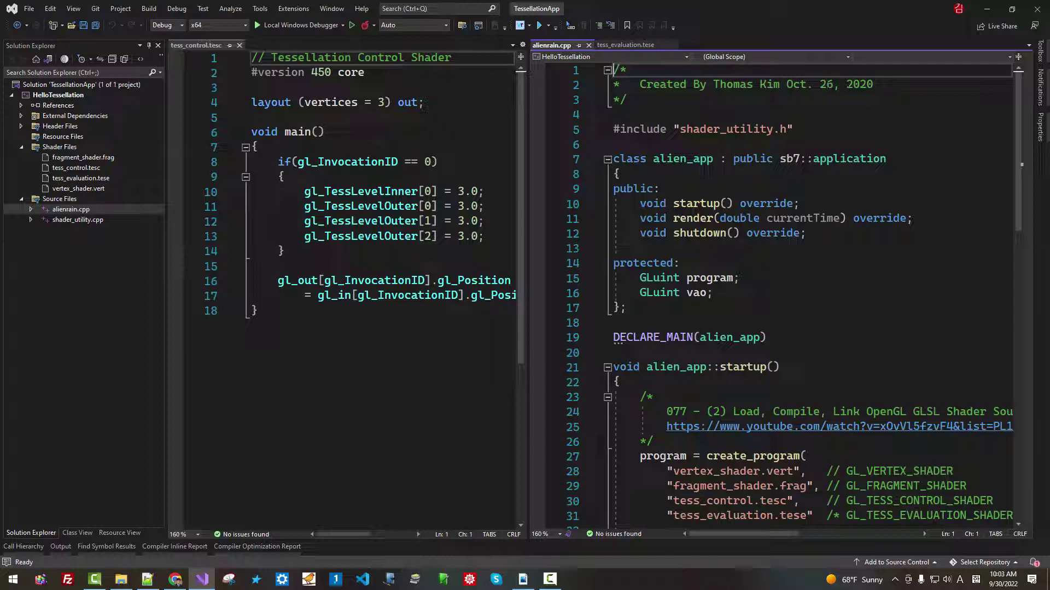
pyautogui.press('Return')
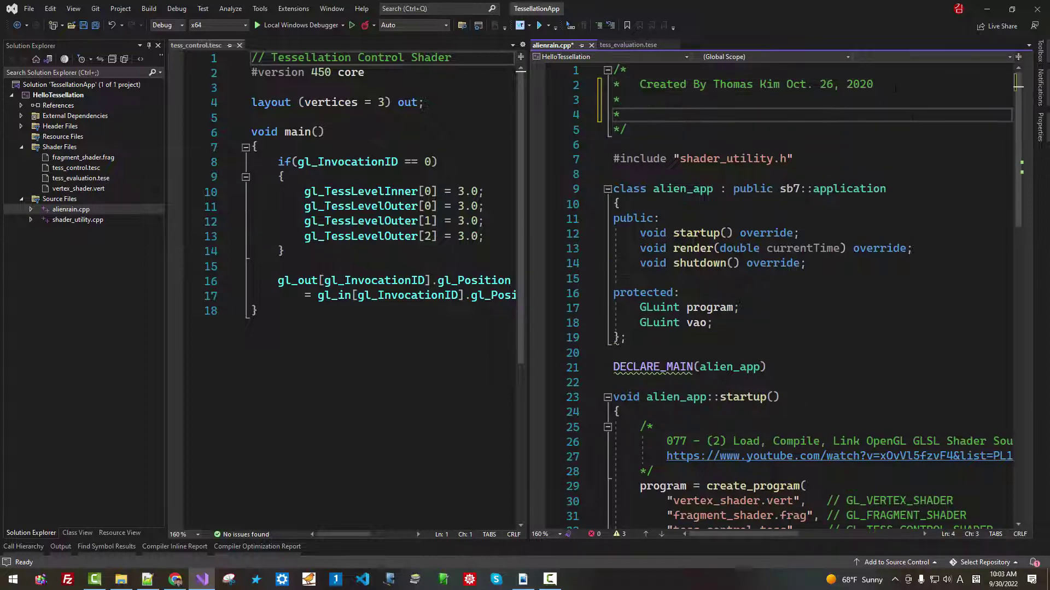
pyautogui.hotkey('ctrl', 'v')
pyautogui.press('Up')
pyautogui.press('Up')
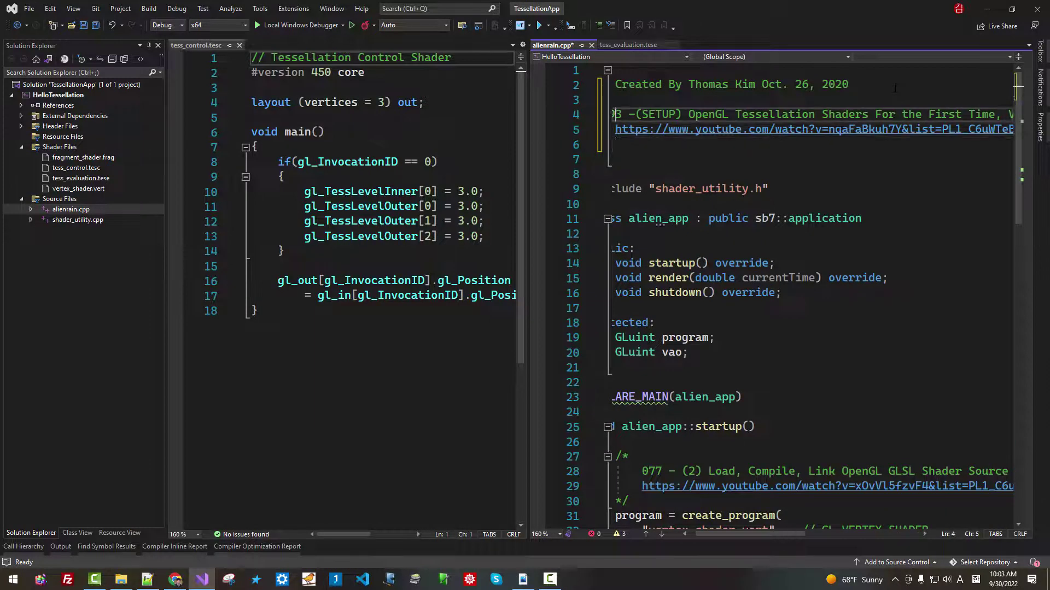
pyautogui.press('Home')
pyautogui.press('Down')
pyautogui.press('Down')
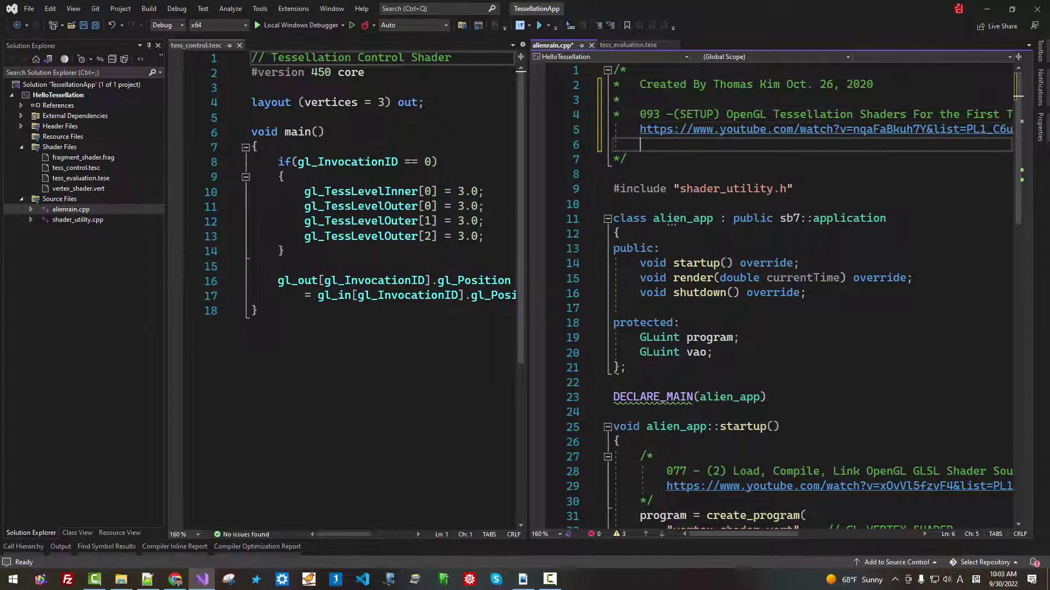
# Step: Add the 'Today is Sep. 30, 2022' line and compare it with the creation date
pyautogui.press('Return')
pyautogui.write('Today ')
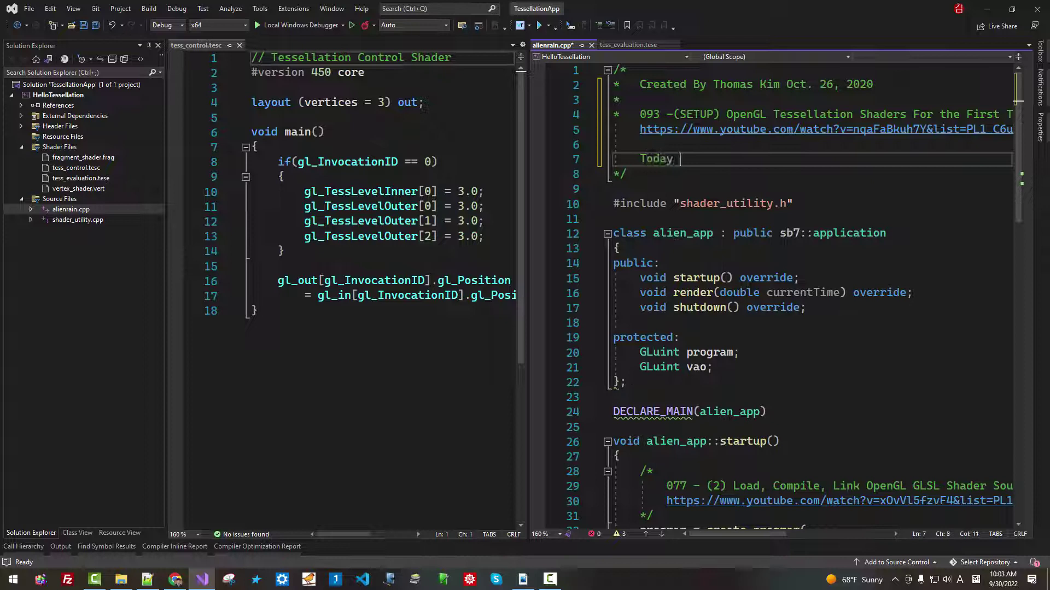
pyautogui.write('is Sep')
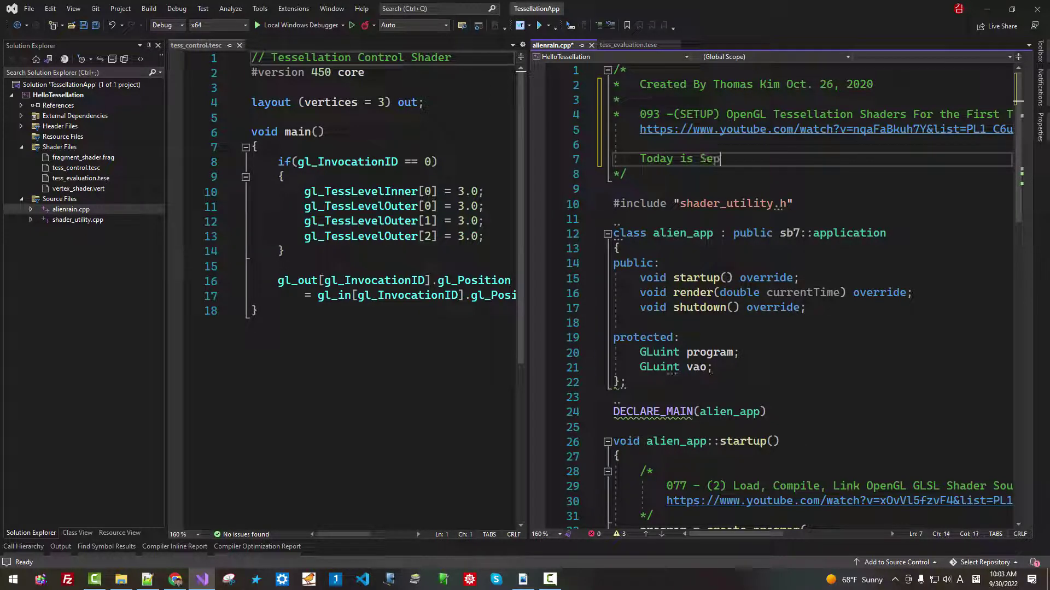
pyautogui.write('. 30')
pyautogui.write(', 20')
pyautogui.write('22')
pyautogui.press('Return')
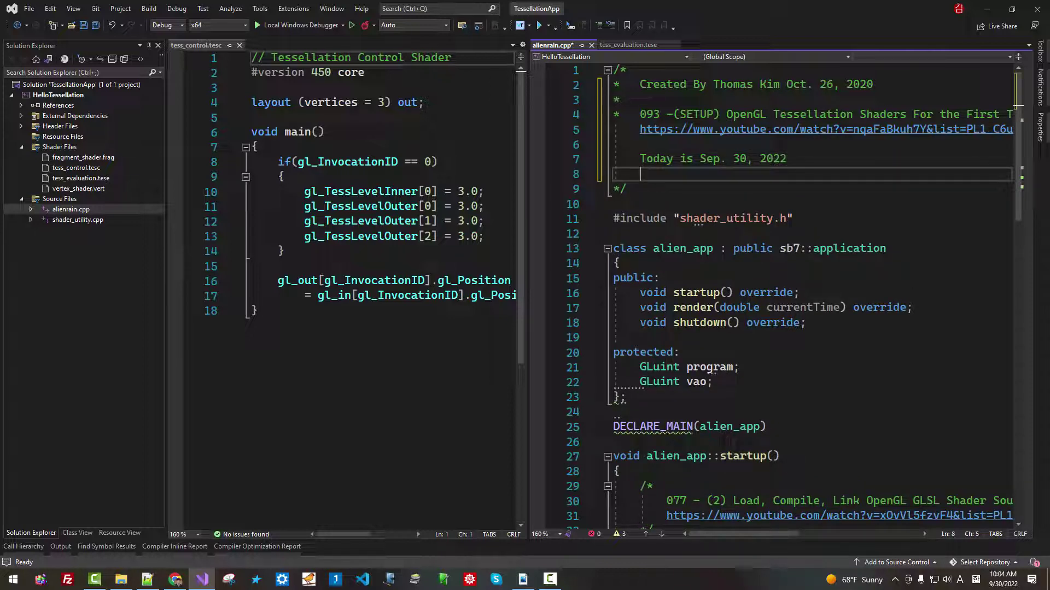
pyautogui.moveTo(787, 159); pyautogui.dragTo(699, 159)
pyautogui.moveTo(873, 85); pyautogui.dragTo(786, 85)
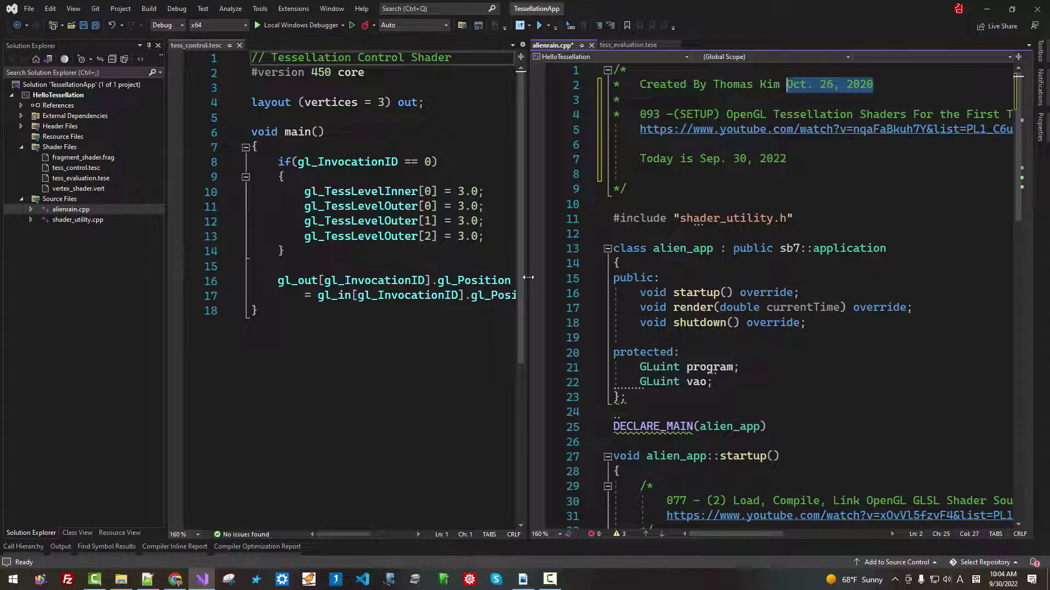
pyautogui.moveTo(525, 277); pyautogui.dragTo(640, 275)
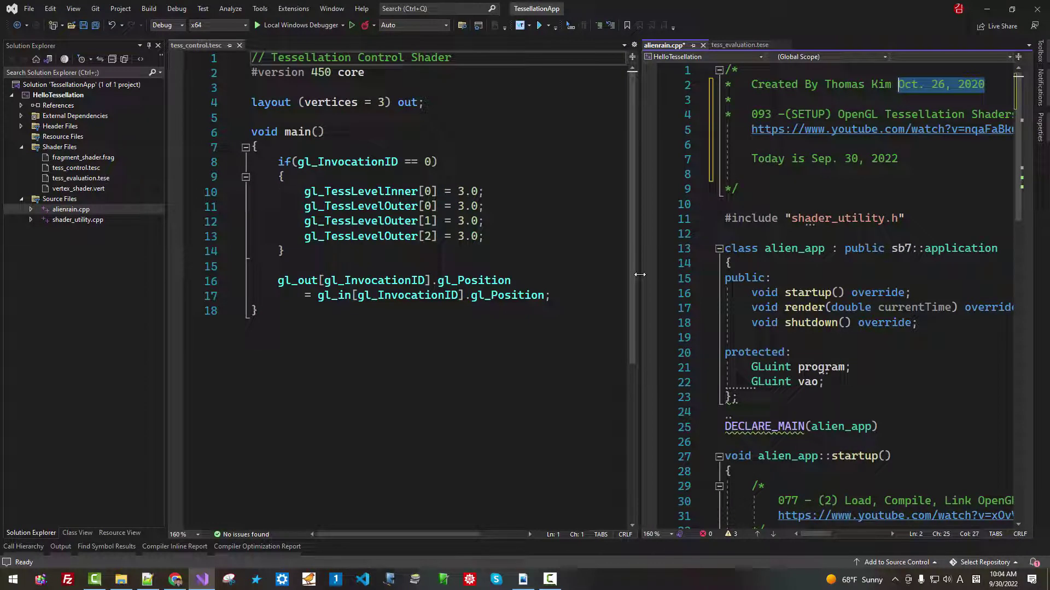
pyautogui.moveTo(639, 275); pyautogui.dragTo(397, 275)
# Step: Write the two-line Homo Siliconiens continuity-of-learning note in the header, then save all files
pyautogui.click(696, 156)
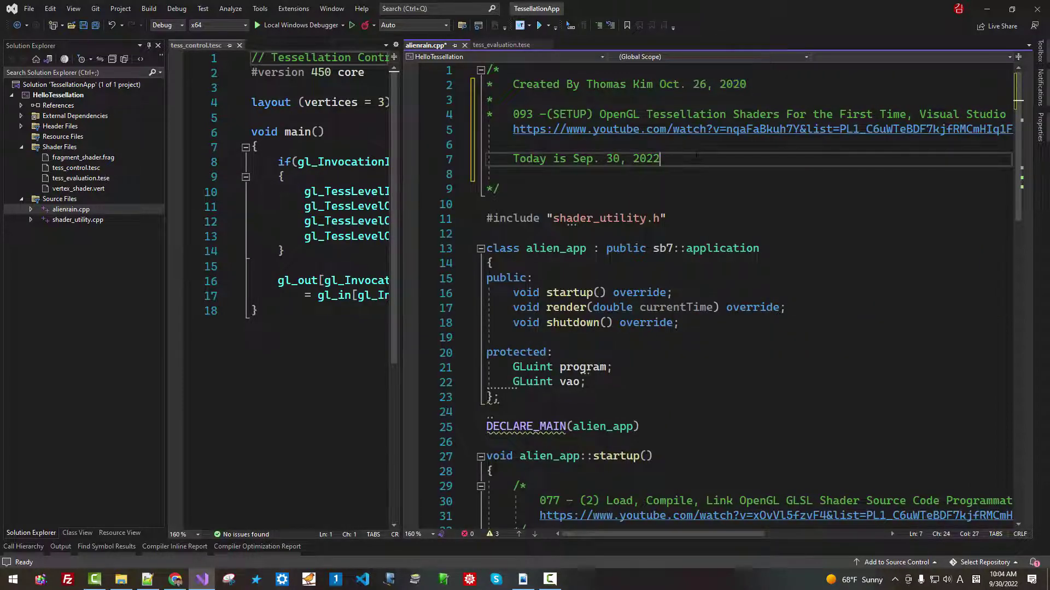
pyautogui.press('Return')
pyautogui.press('Return')
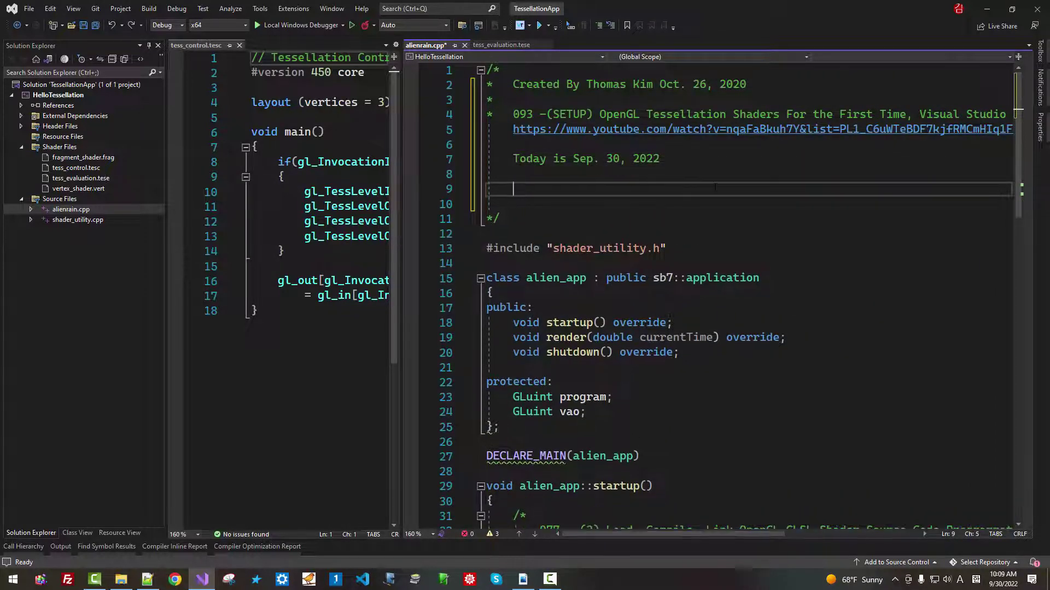
pyautogui.write('If you als')
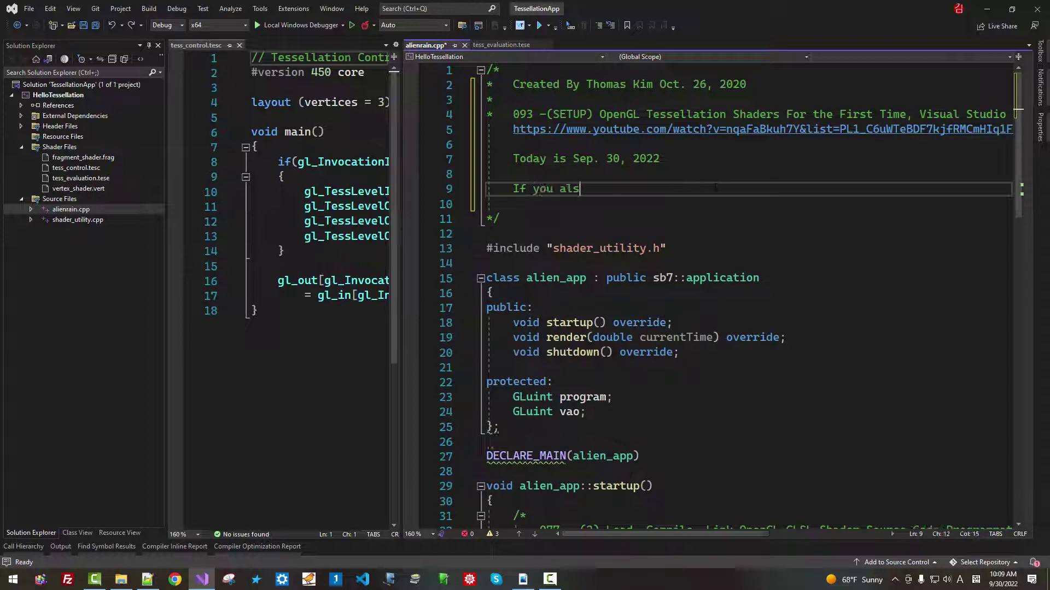
pyautogui.write('o belong to')
pyautogui.write(' the new specie')
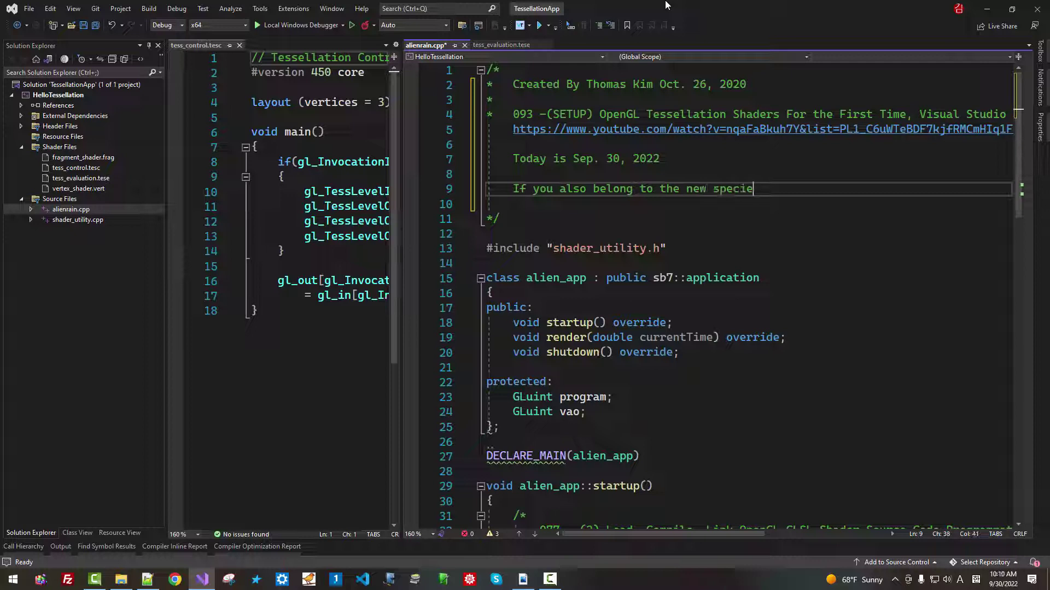
pyautogui.write('s, called The ')
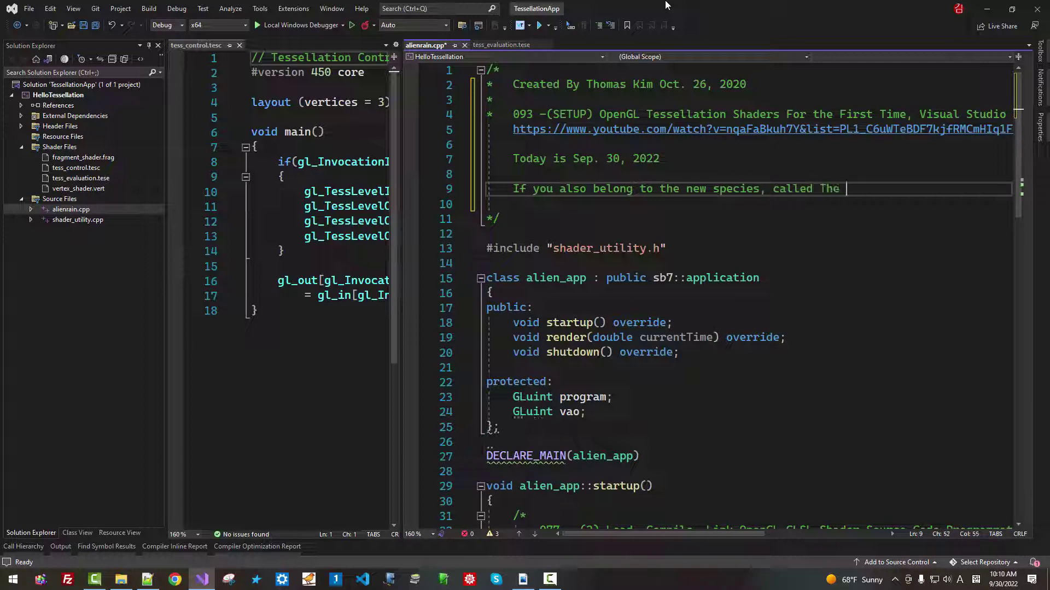
pyautogui.write('Homo ')
pyautogui.write('S')
pyautogui.write('iliconiens')
pyautogui.write(',')
pyautogui.press('Return')
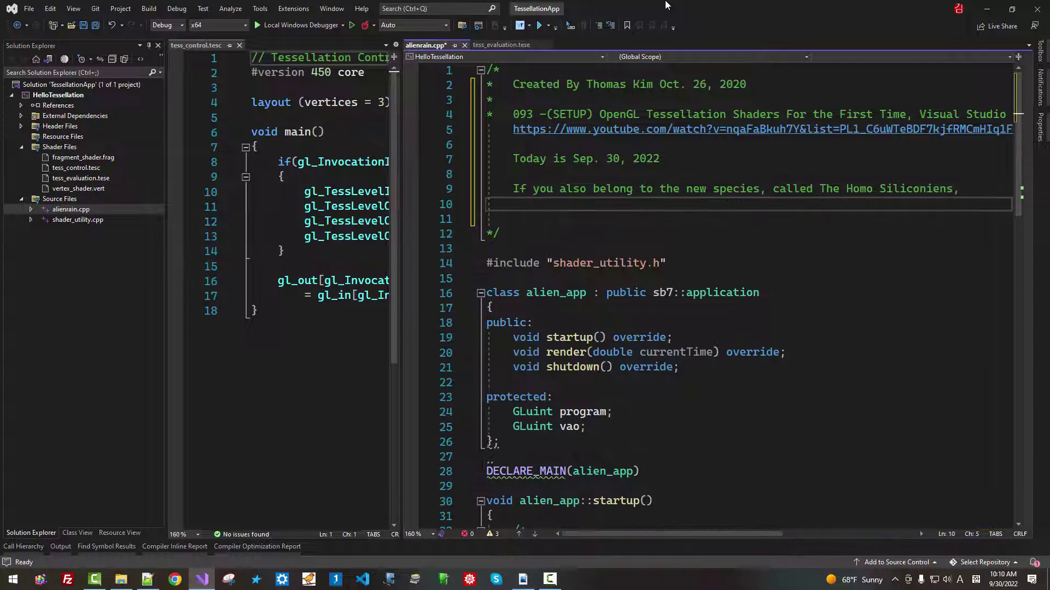
pyautogui.write('you can also')
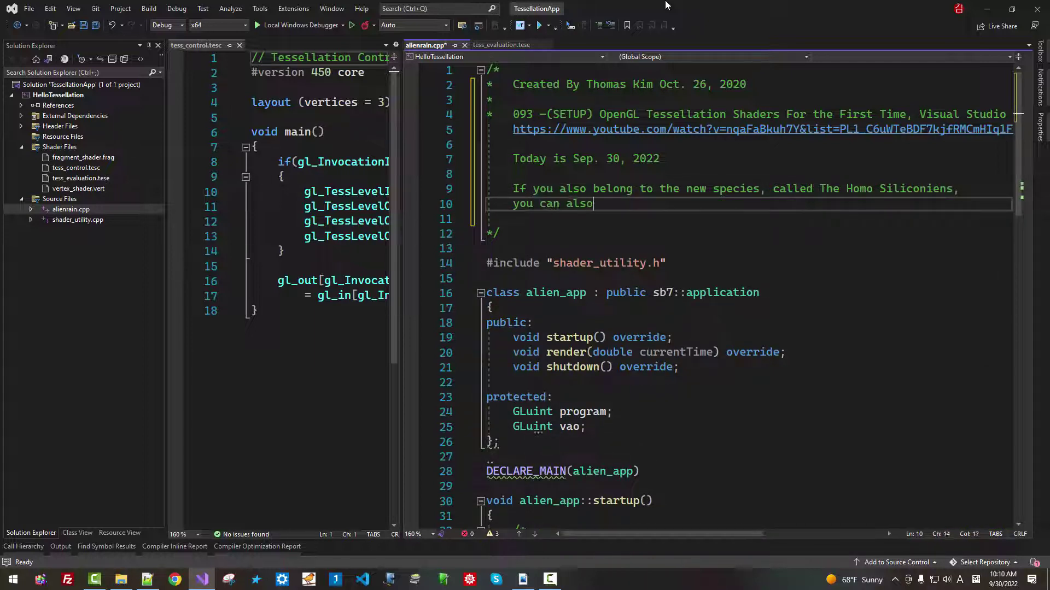
pyautogui.write(' maintain')
pyautogui.write(' your continui')
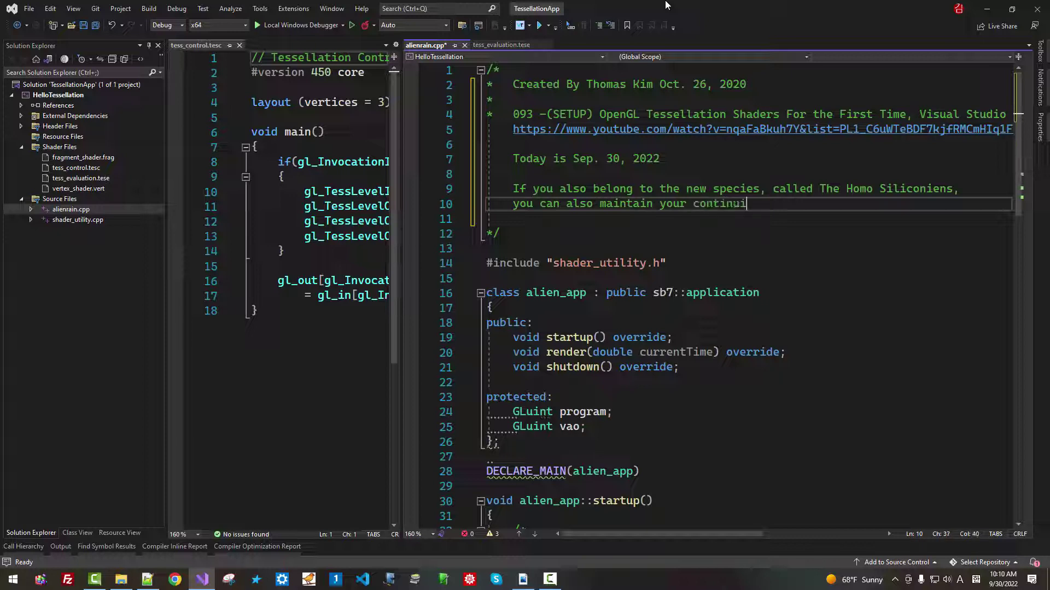
pyautogui.write('ty of your l')
pyautogui.write('earning.')
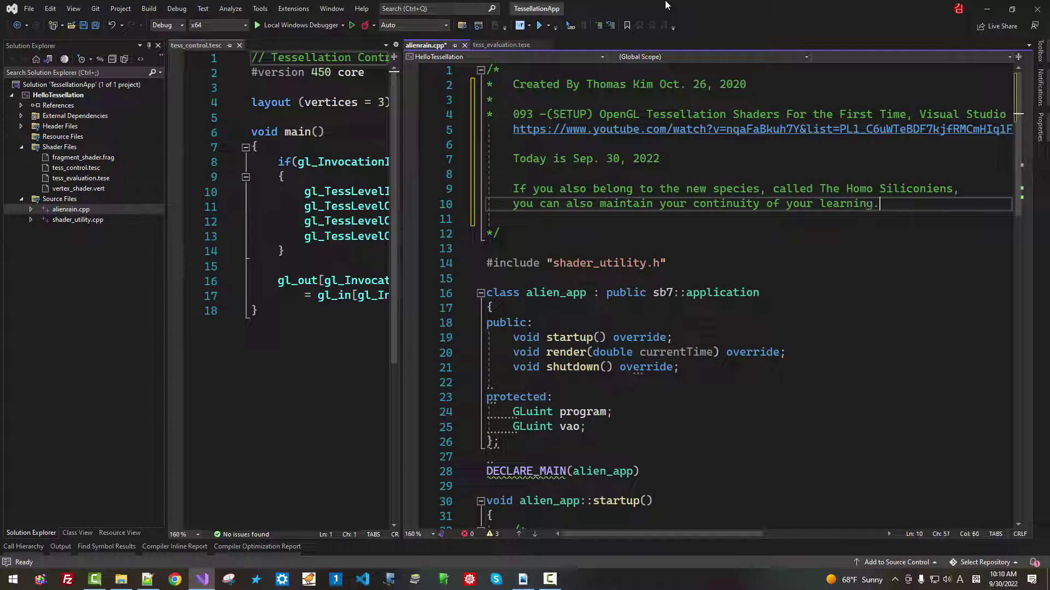
pyautogui.click(96, 28)
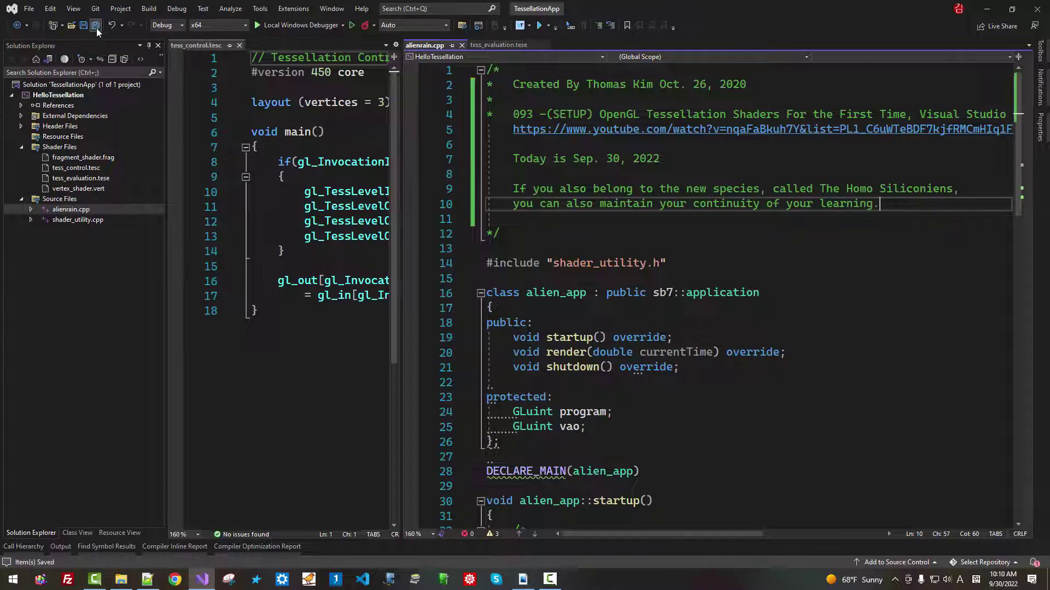
# Step: Widen tess_control.tesc and add blank lines after the gl_TessLevelInner and gl_TessLevelOuter lines
pyautogui.moveTo(404, 296); pyautogui.dragTo(735, 290)
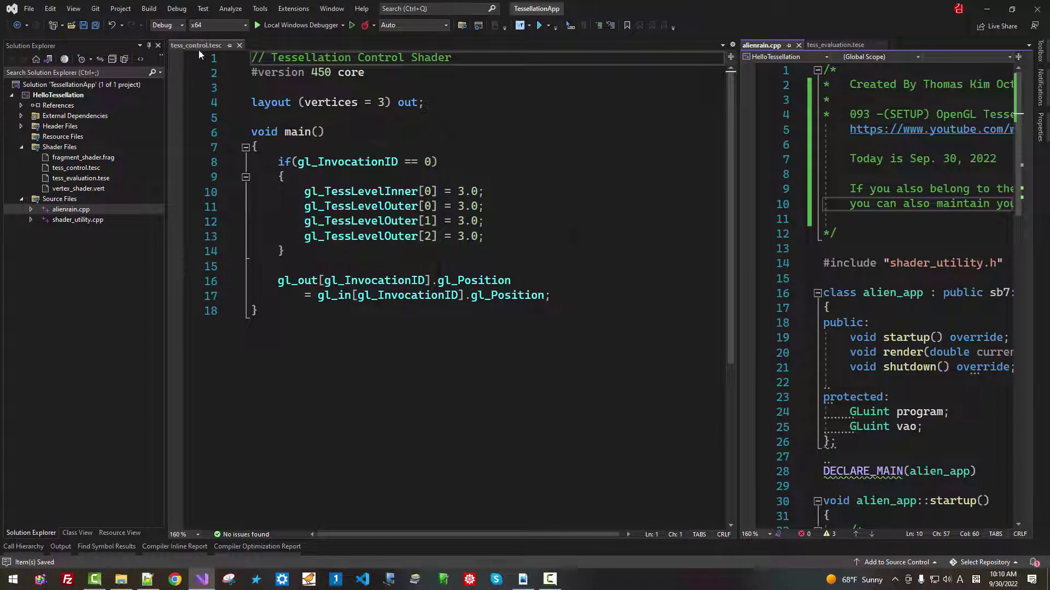
pyautogui.moveTo(197, 44)
pyautogui.click(574, 192)
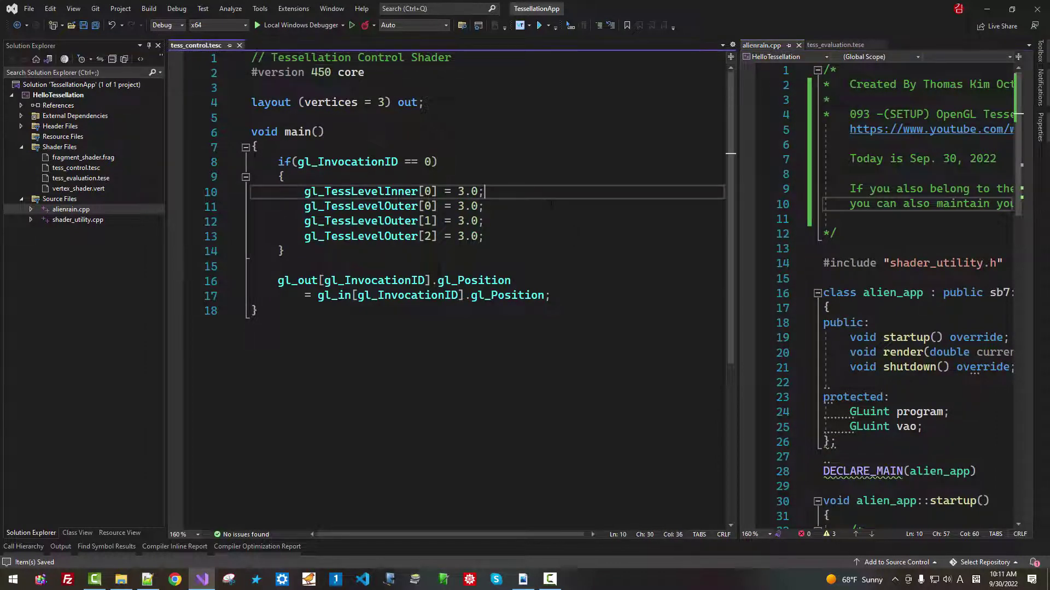
pyautogui.press('Return')
pyautogui.press('Down')
pyautogui.press('Down')
pyautogui.press('Down')
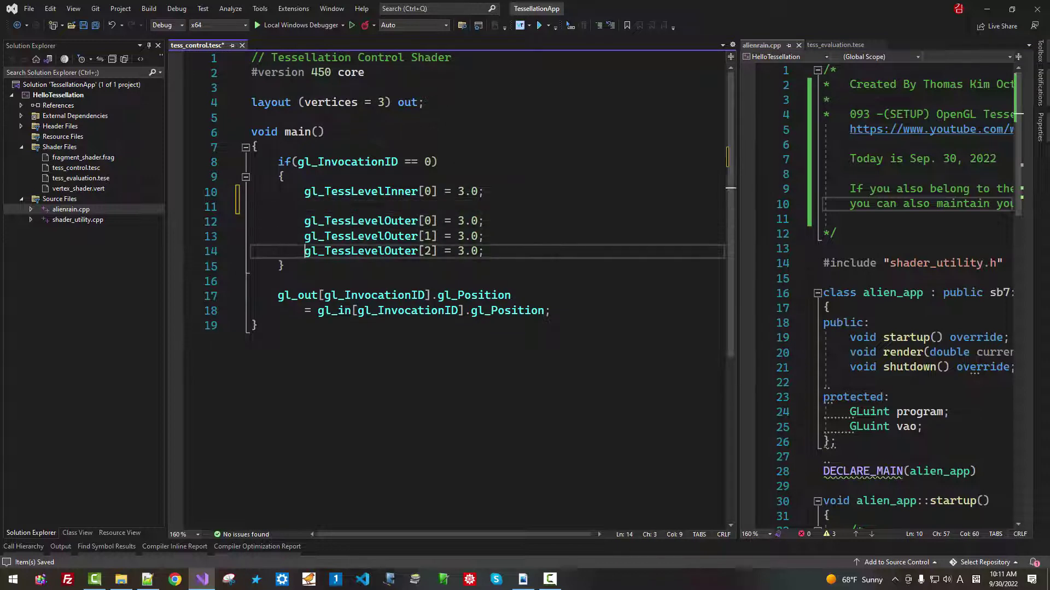
pyautogui.press('Up')
pyautogui.press('Up')
pyautogui.press('End')
pyautogui.press('Return')
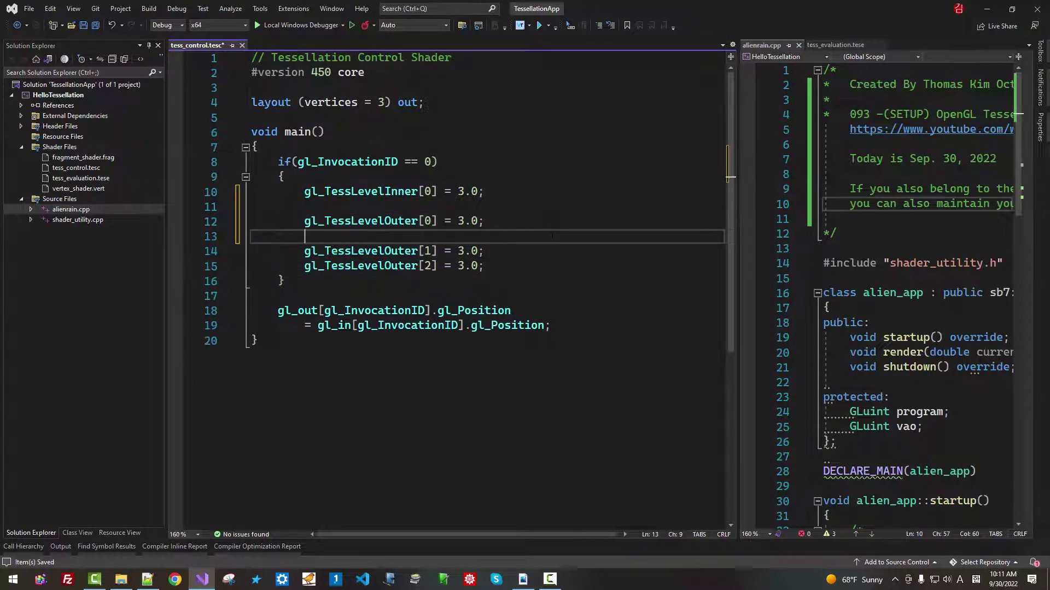
pyautogui.press('Down')
pyautogui.press('End')
pyautogui.press('Return')
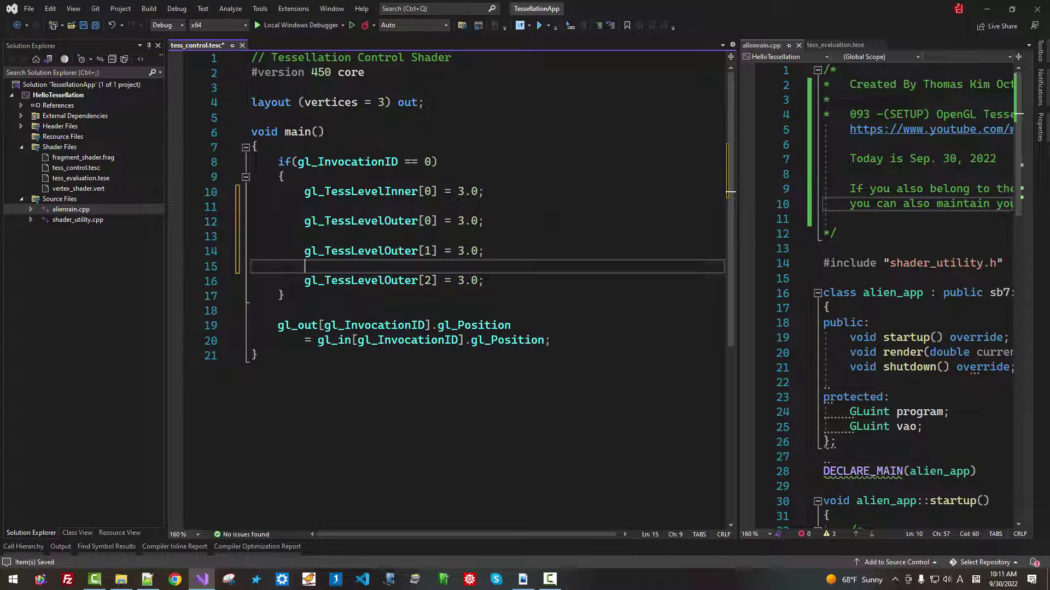
# Step: Build and run HelloTessellation with Ctrl+F5, placing the wireframe triangle window beside the code
pyautogui.hotkey('ctrl', 'F5')
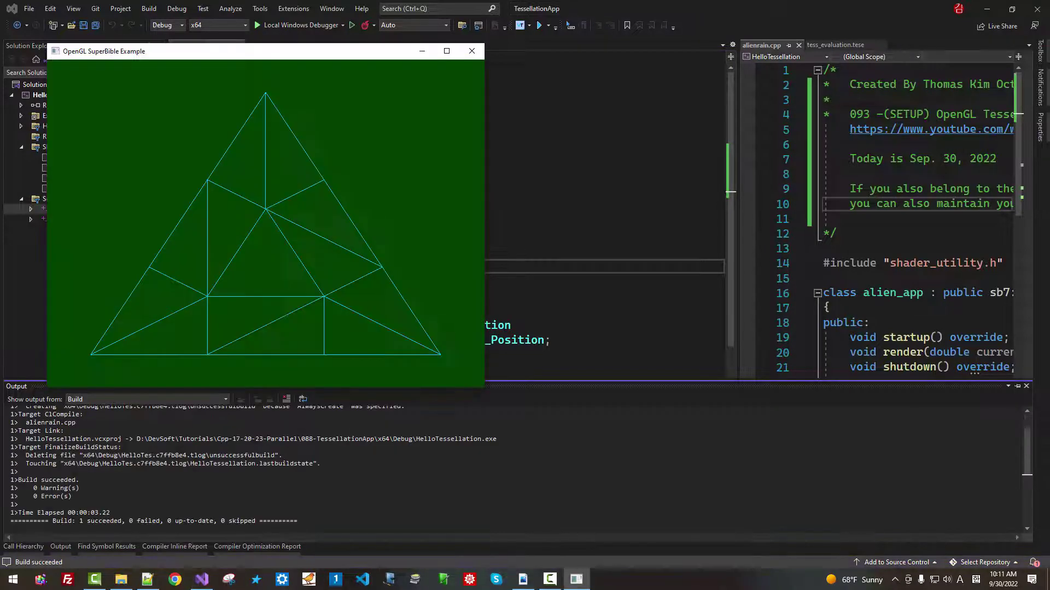
pyautogui.moveTo(368, 56); pyautogui.dragTo(905, 100)
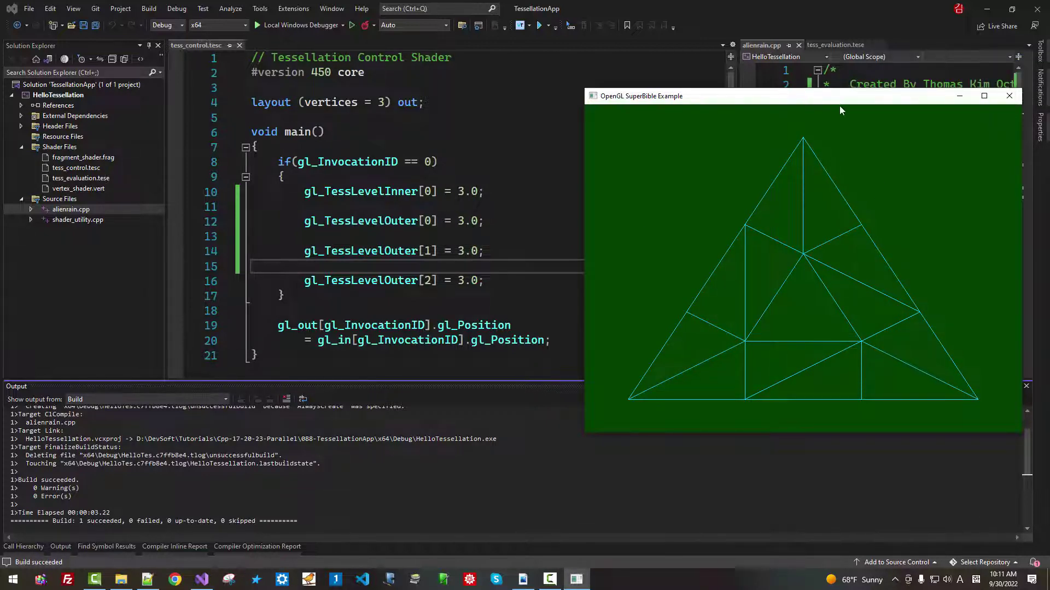
pyautogui.moveTo(796, 105); pyautogui.dragTo(660, 140)
# Step: Change gl_TessLevelOuter[0] from 3.0 to 5.0 and rerun to see the bottom edge split
pyautogui.click(872, 131)
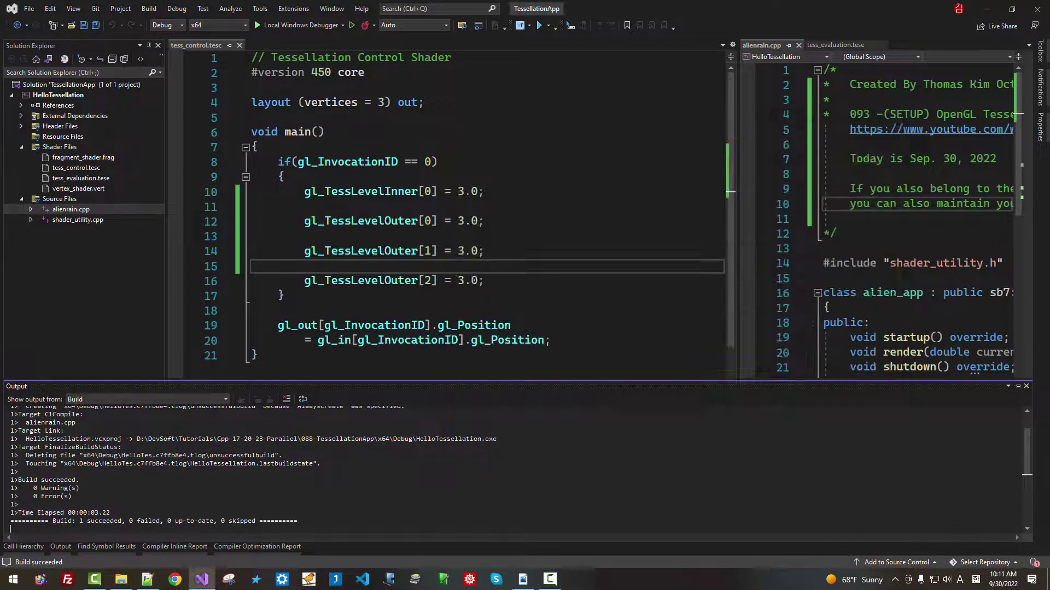
pyautogui.click(461, 221)
pyautogui.doubleClick(460, 221)
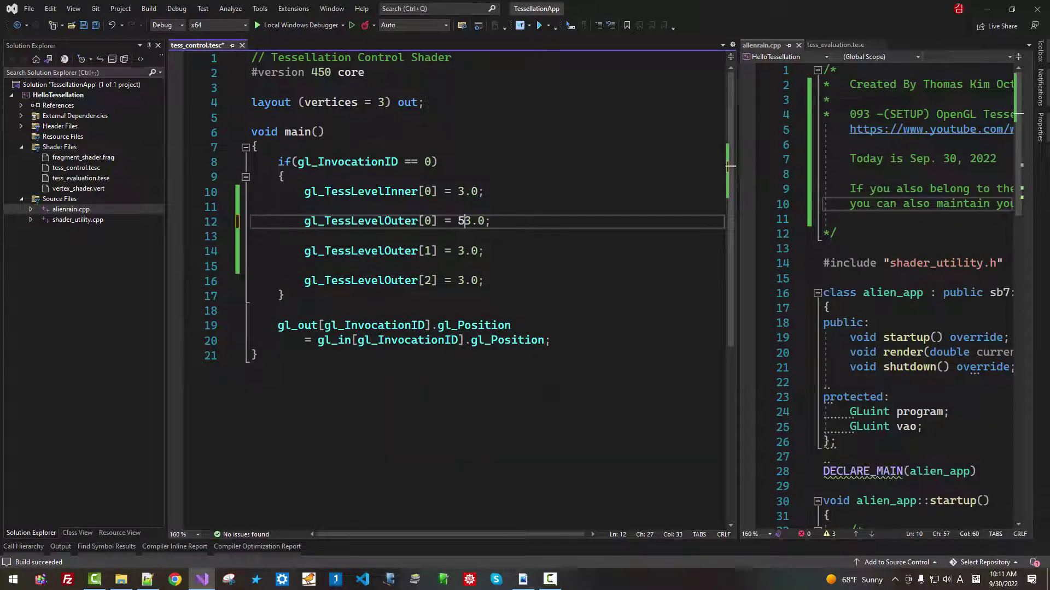
pyautogui.write('5')
pyautogui.hotkey('ctrl', 'F5')
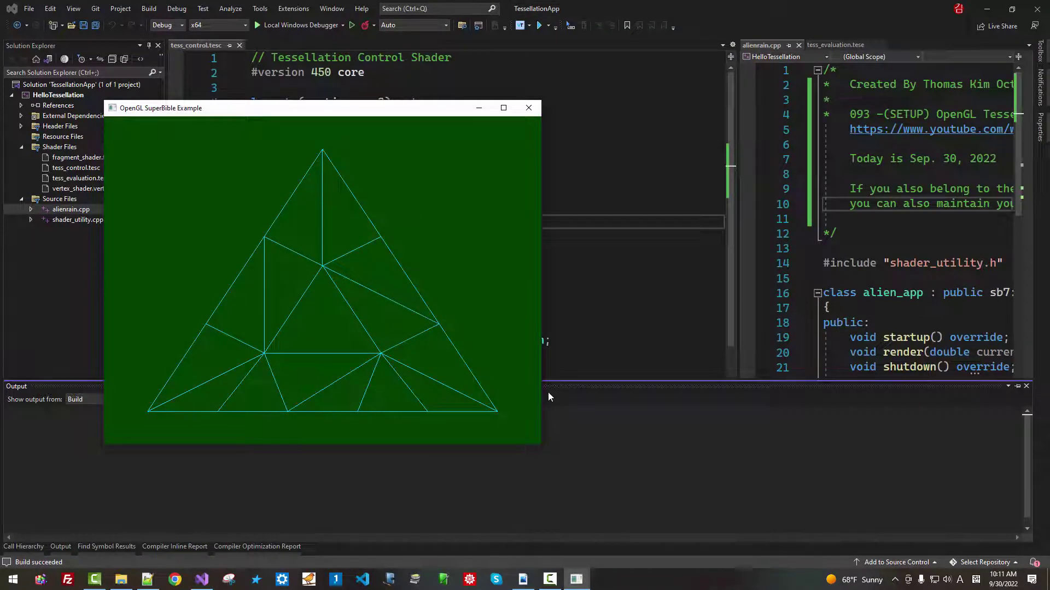
pyautogui.moveTo(386, 108); pyautogui.dragTo(825, 46)
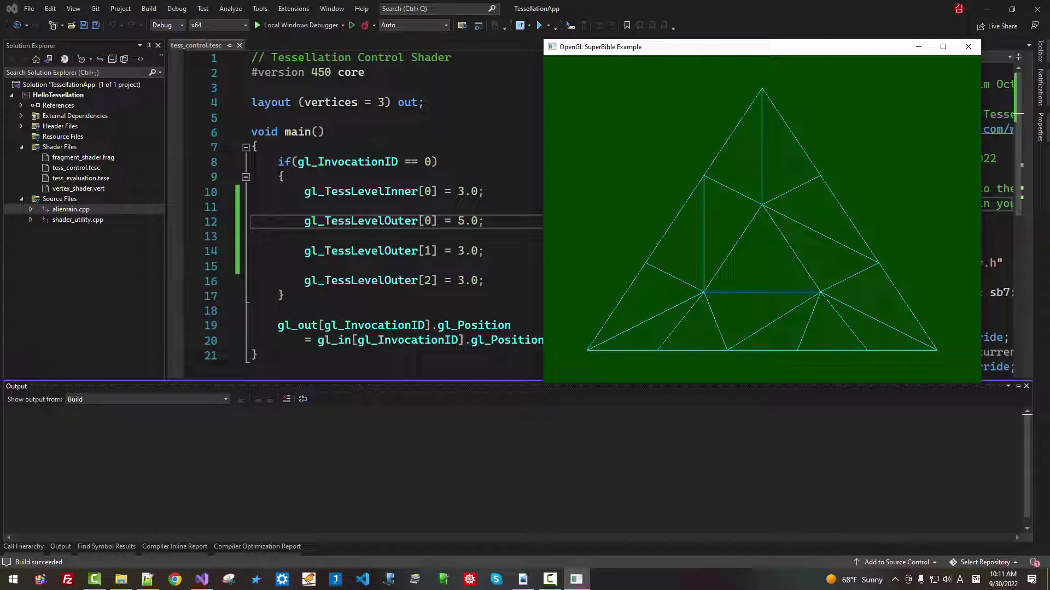
# Step: Set gl_TessLevelOuter[1] to 4.0 and rerun HelloTessellation, placing its window beside the shader
pyautogui.press('Escape')
pyautogui.press('Down')
pyautogui.press('Down')
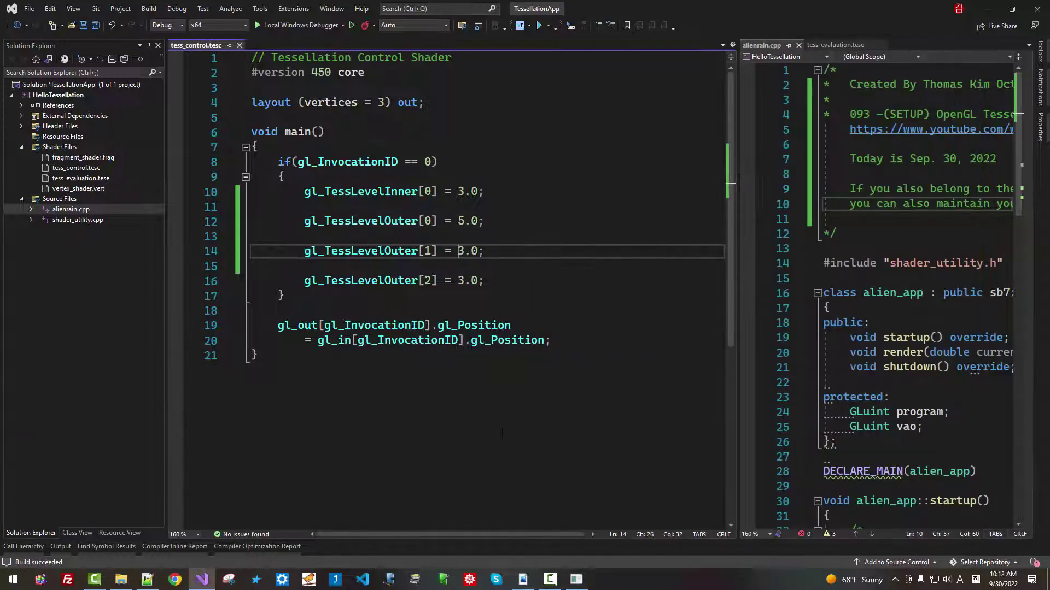
pyautogui.hotkey('shift', 'Right')
pyautogui.write('4')
pyautogui.press('F5')
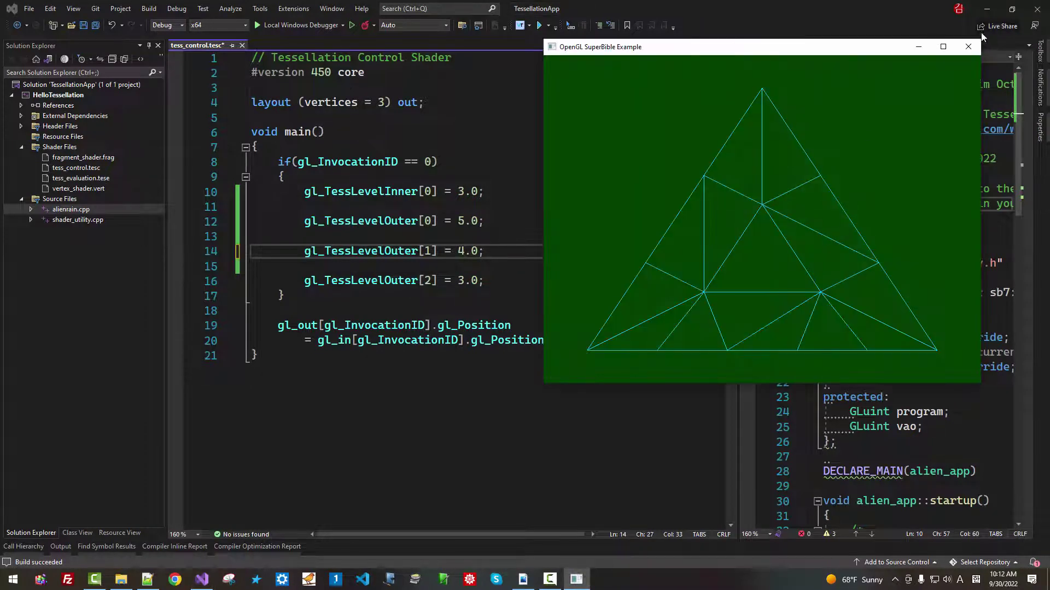
pyautogui.click(969, 46)
pyautogui.press('Up')
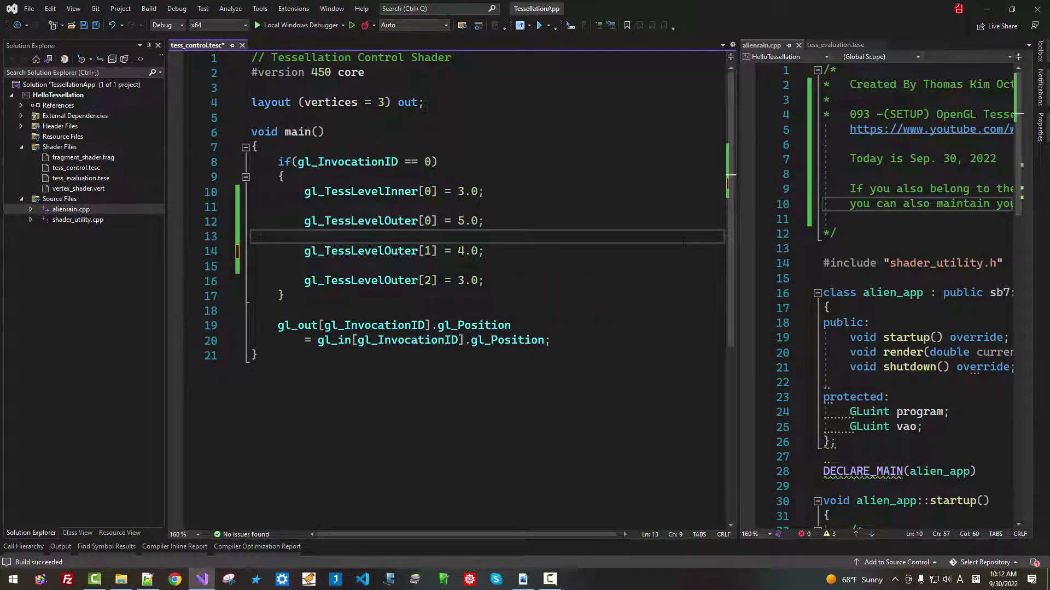
pyautogui.press('F5')
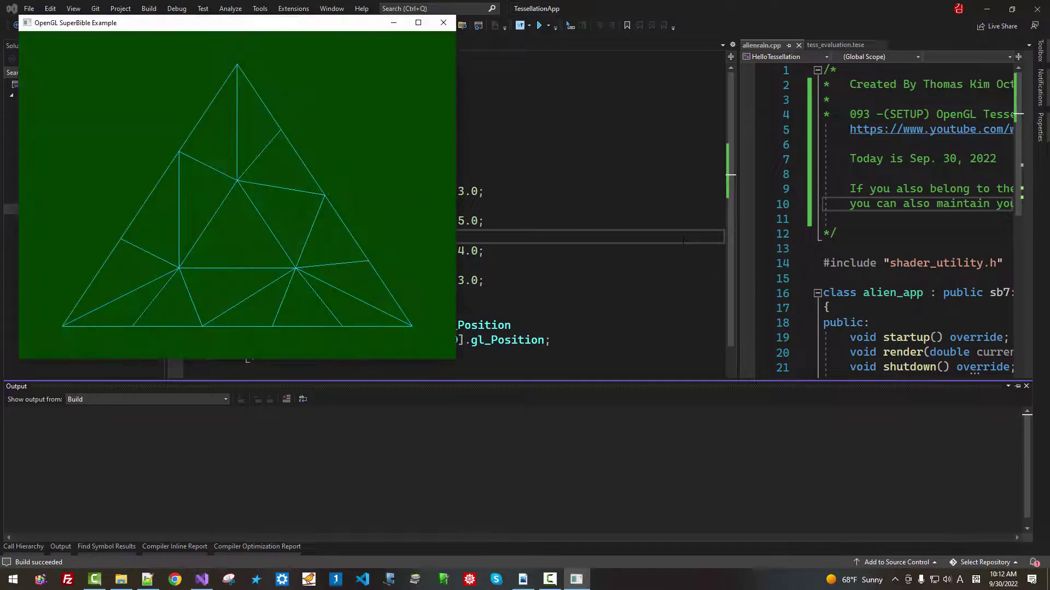
pyautogui.moveTo(348, 24)
pyautogui.mouseDown()
pyautogui.moveTo(861, 129)
pyautogui.moveTo(869, 113)
pyautogui.mouseUp()
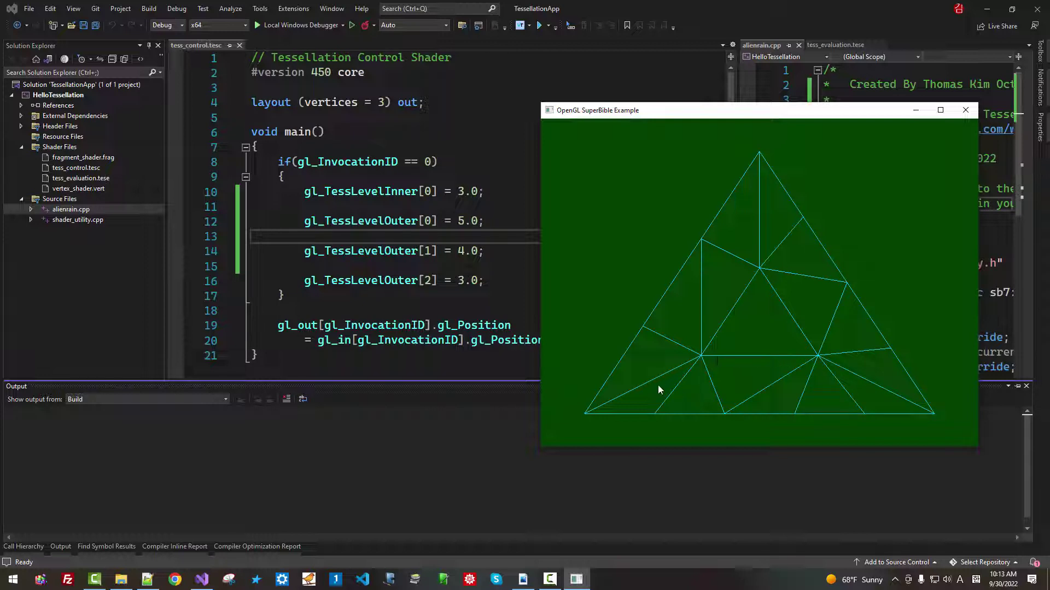
# Step: Change gl_TessLevelInner[0] from 3.0 to 5.0 and build and run the app
pyautogui.click(966, 110)
pyautogui.click(470, 191)
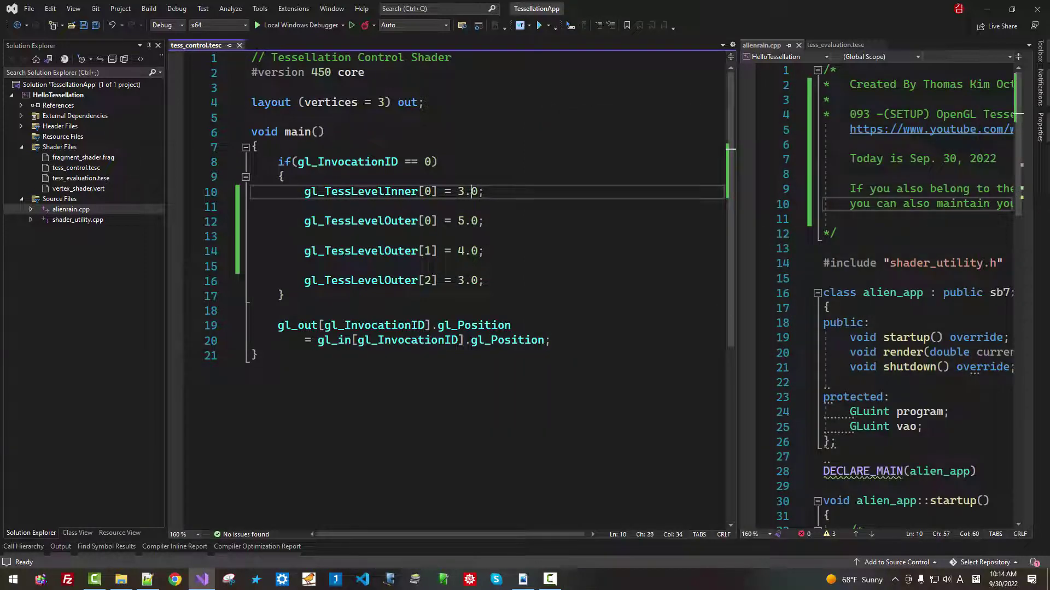
pyautogui.press('Delete')
pyautogui.write('5')
pyautogui.hotkey('ctrl', 'F5')
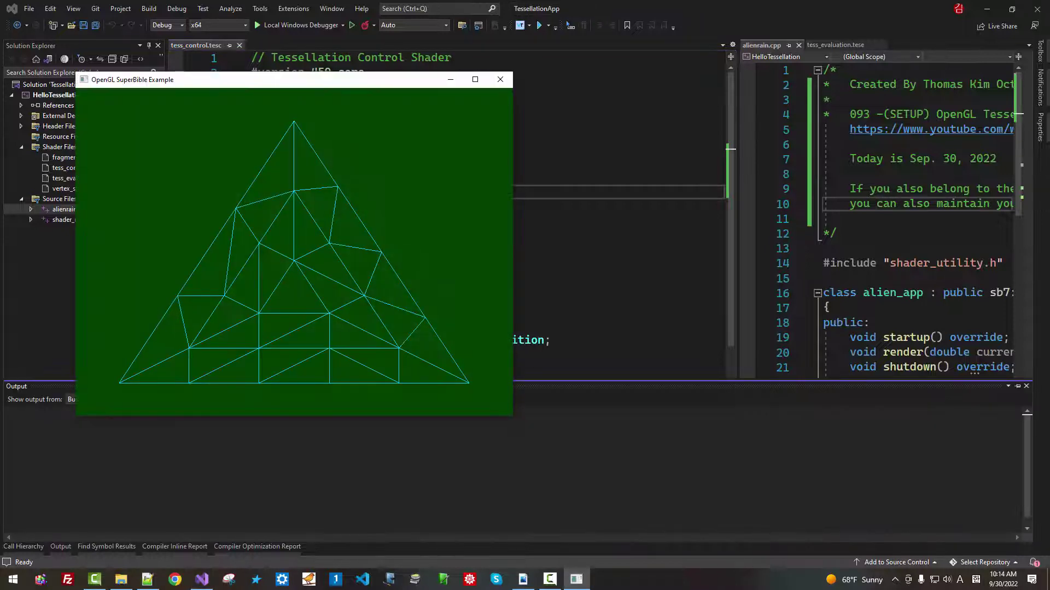
pyautogui.moveTo(378, 82)
pyautogui.mouseDown()
pyautogui.moveTo(842, 133)
pyautogui.moveTo(864, 110)
pyautogui.mouseUp()
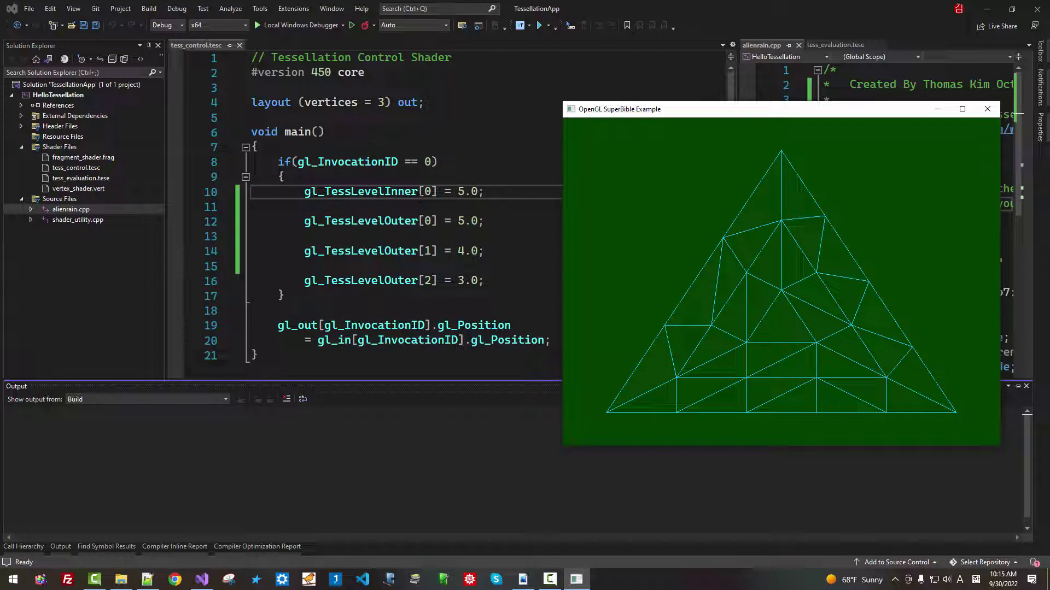
# Step: Highlight the gl_TessLevelInner and gl_TessLevelOuter names, then bring the rendered triangle back
pyautogui.moveTo(325, 190); pyautogui.dragTo(446, 191)
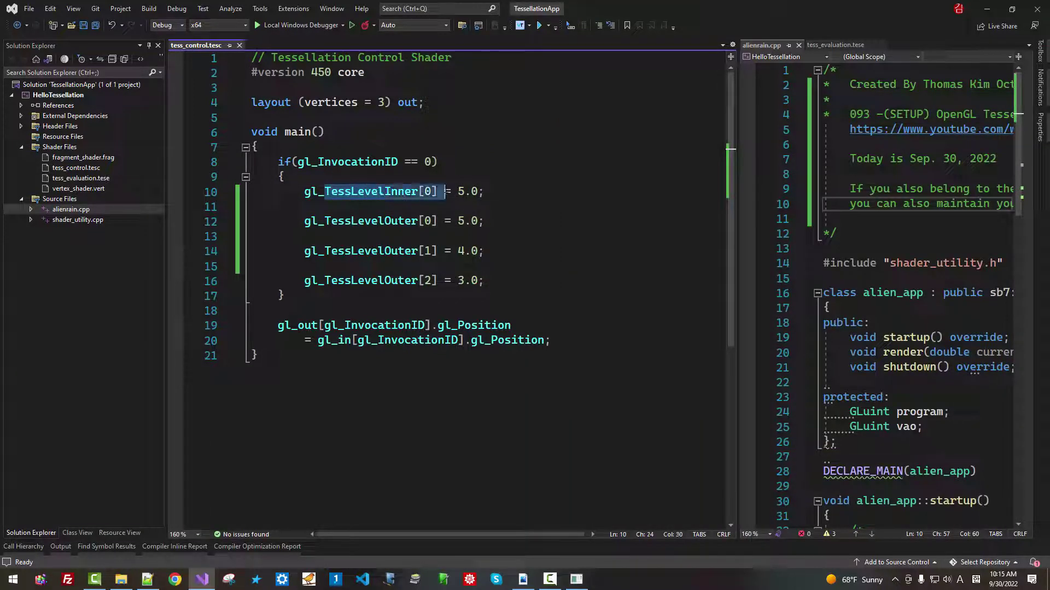
pyautogui.moveTo(325, 221); pyautogui.dragTo(438, 221)
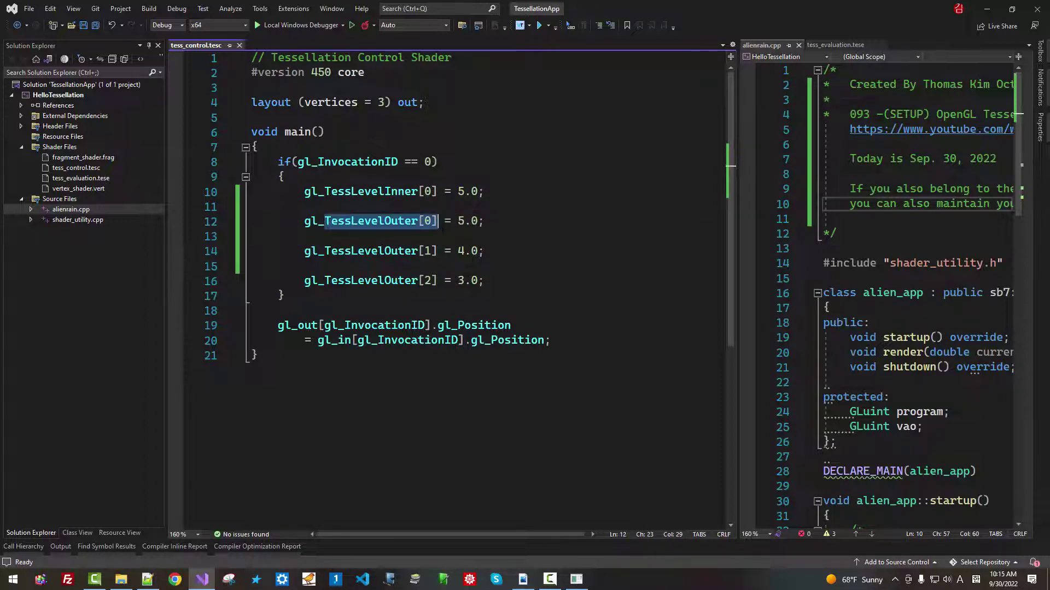
pyautogui.click(576, 580)
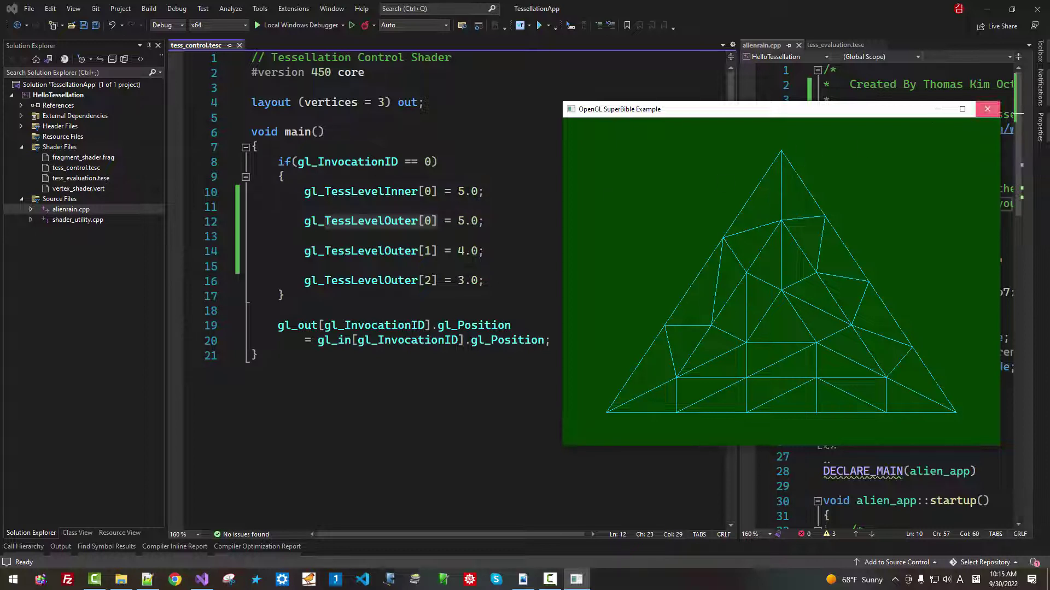
# Step: Change gl_TessLevelInner[0] to 4.0 and rerun, moving the render window off the code
pyautogui.click(987, 110)
pyautogui.press('BackSpace')
pyautogui.write('4')
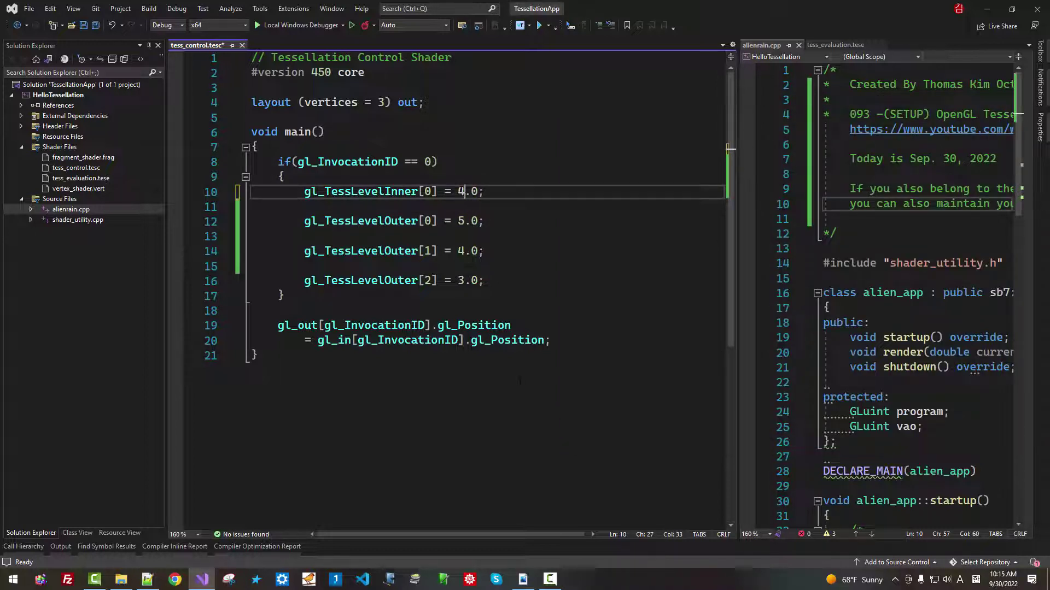
pyautogui.press('F5')
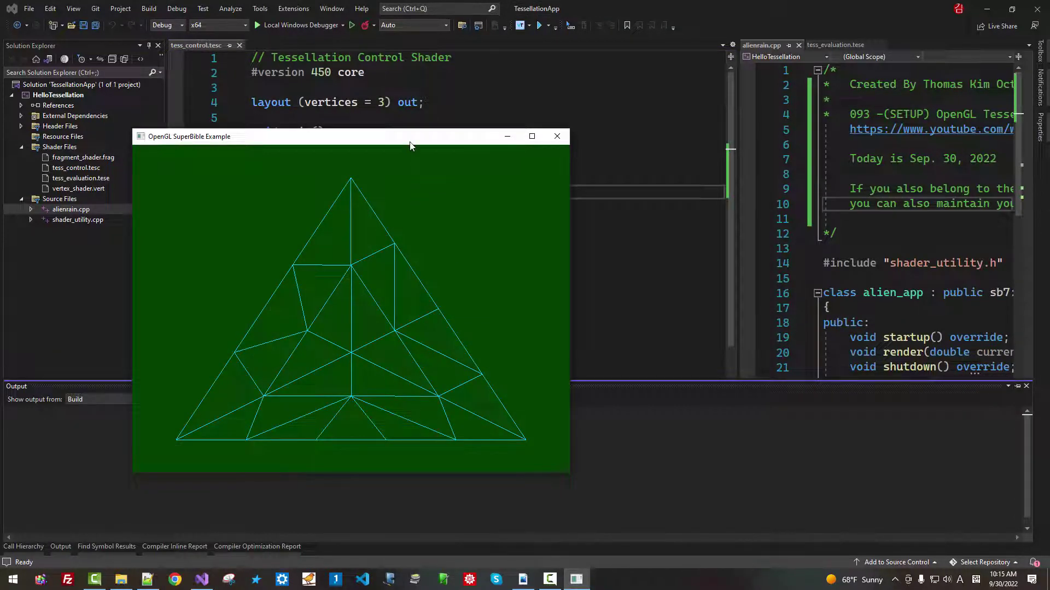
pyautogui.moveTo(410, 146); pyautogui.dragTo(851, 102)
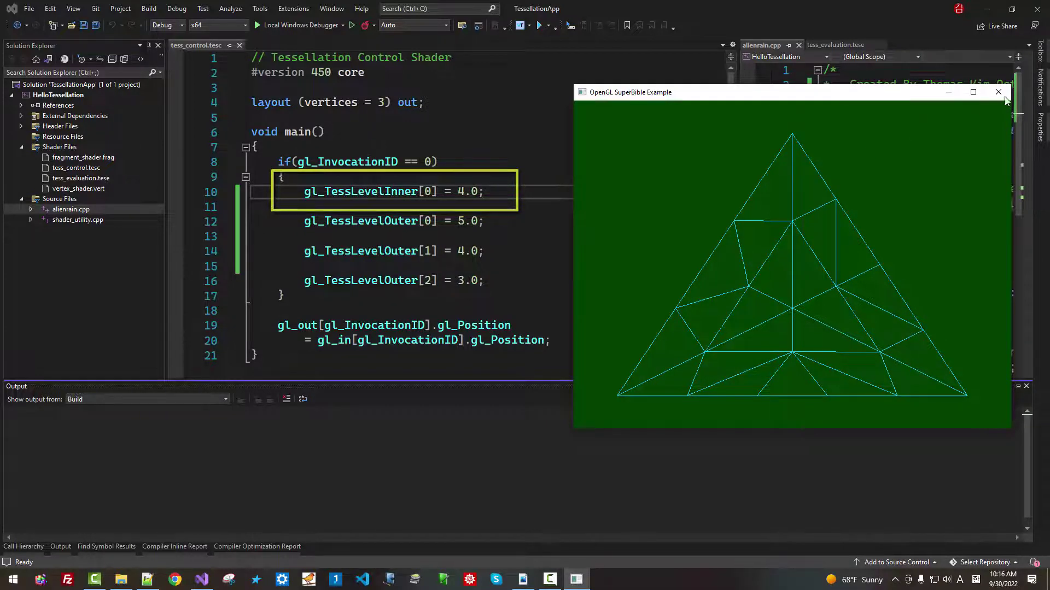
# Step: Lower gl_TessLevelInner[0] to 3.0 and rerun the app
pyautogui.click(998, 93)
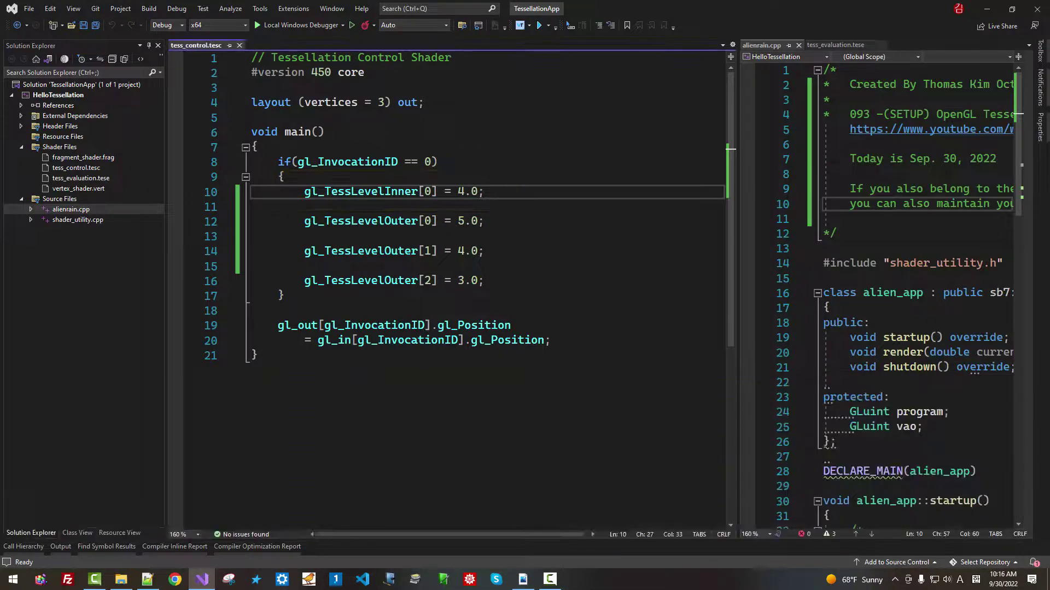
pyautogui.press('BackSpace')
pyautogui.write('3')
pyautogui.press('F5')
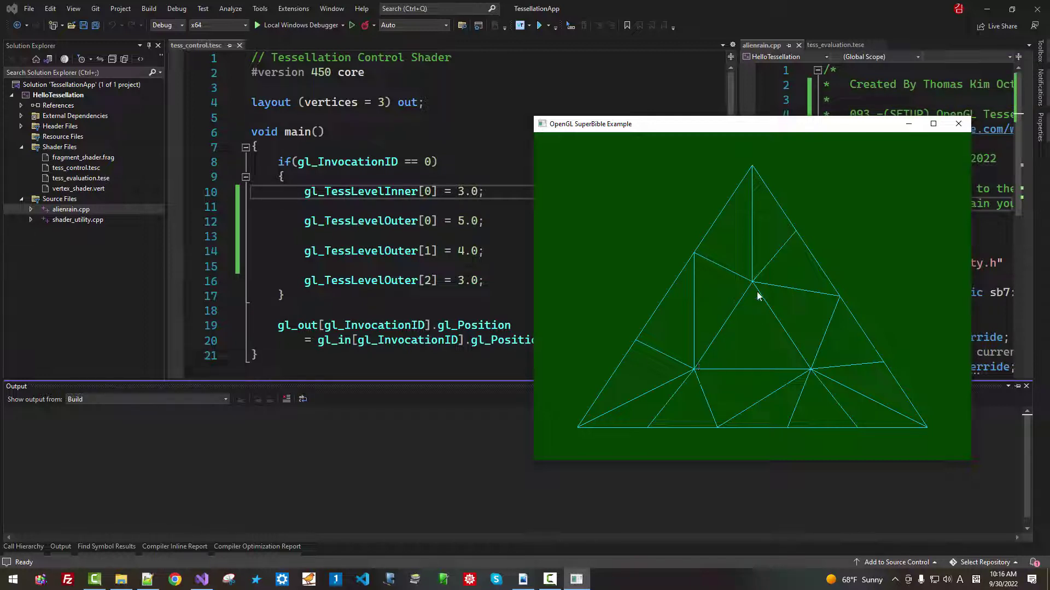
# Step: Set gl_TessLevelInner[0] to 5.0 and rerun to view the triangle
pyautogui.click(958, 124)
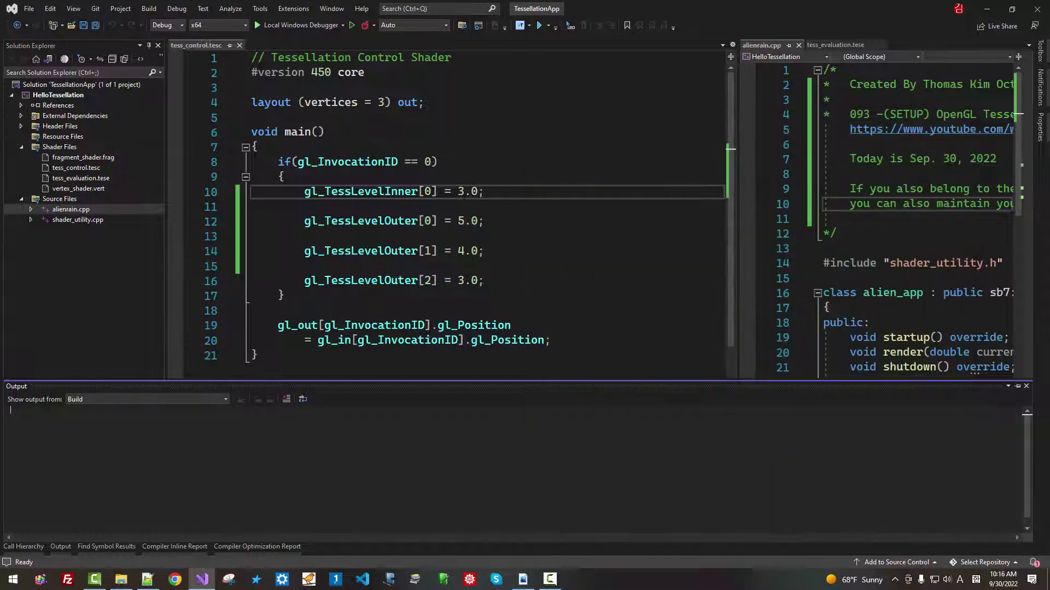
pyautogui.write('5')
pyautogui.press('F5')
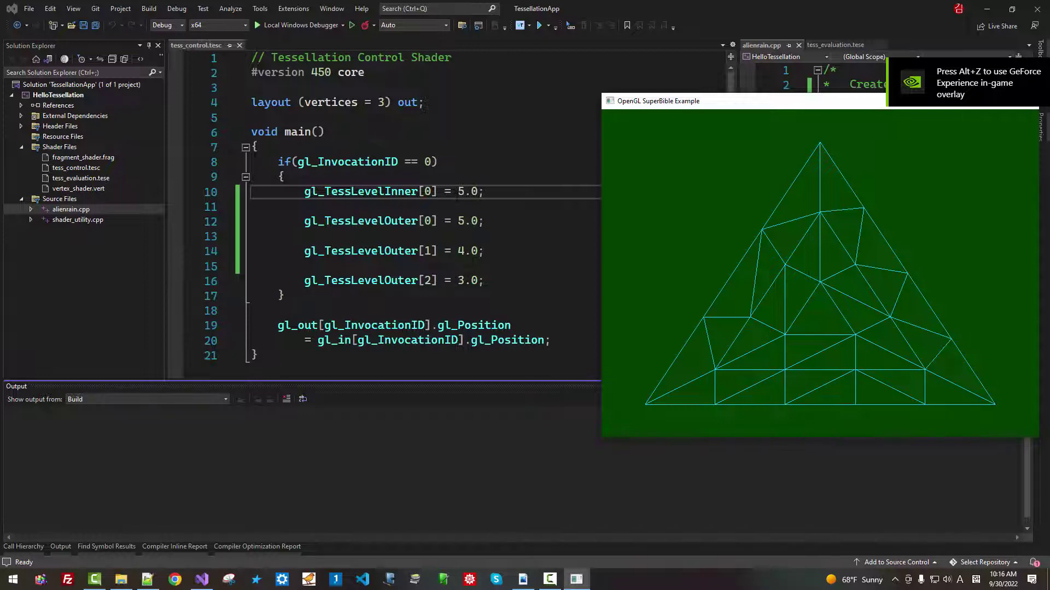
pyautogui.press('Escape')
# Step: Raise gl_TessLevelInner[0] to 7.0 and rerun to see the denser triangle
pyautogui.doubleClick(462, 192)
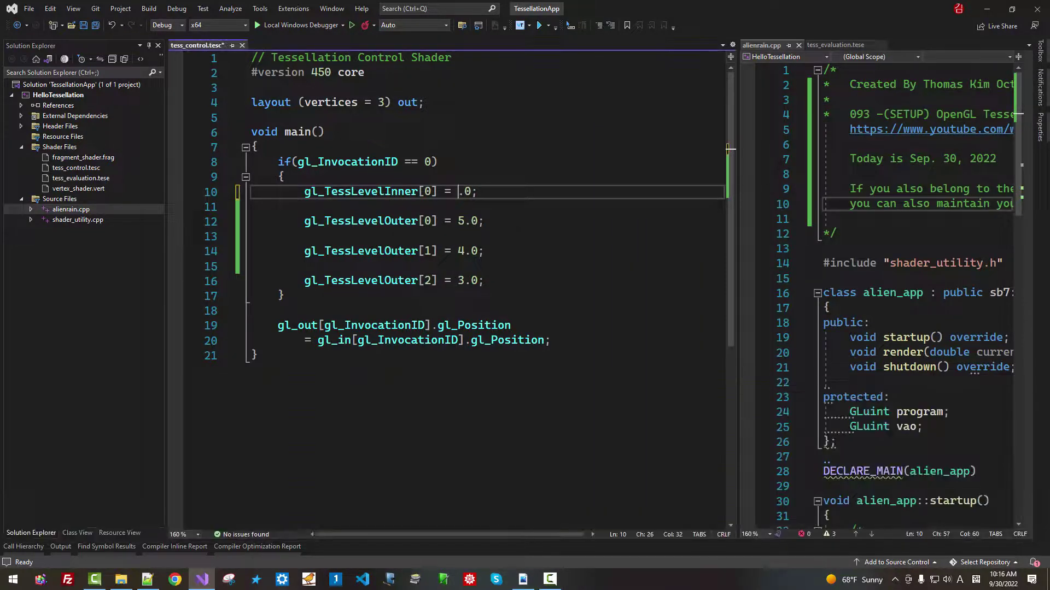
pyautogui.write('7')
pyautogui.hotkey('ctrl', 'F5')
pyautogui.moveTo(341, 34); pyautogui.dragTo(874, 129)
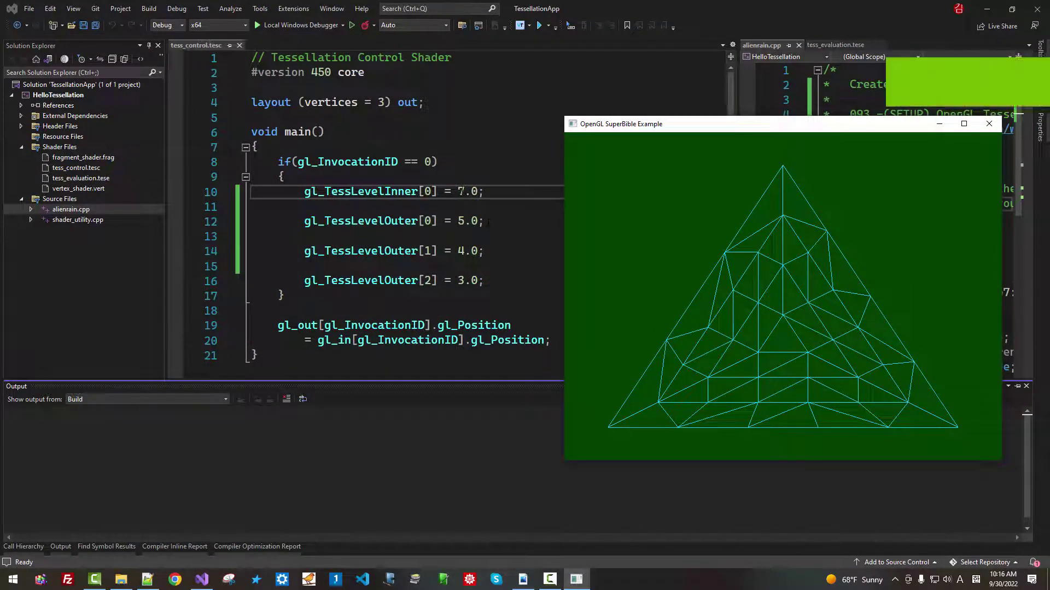
pyautogui.press('Escape')
# Step: Try gl_TessLevelInner[0] at 2.0, rerunning HelloTessellation to view the triangle
pyautogui.doubleClick(468, 191)
pyautogui.hotkey('ctrl', 'F5')
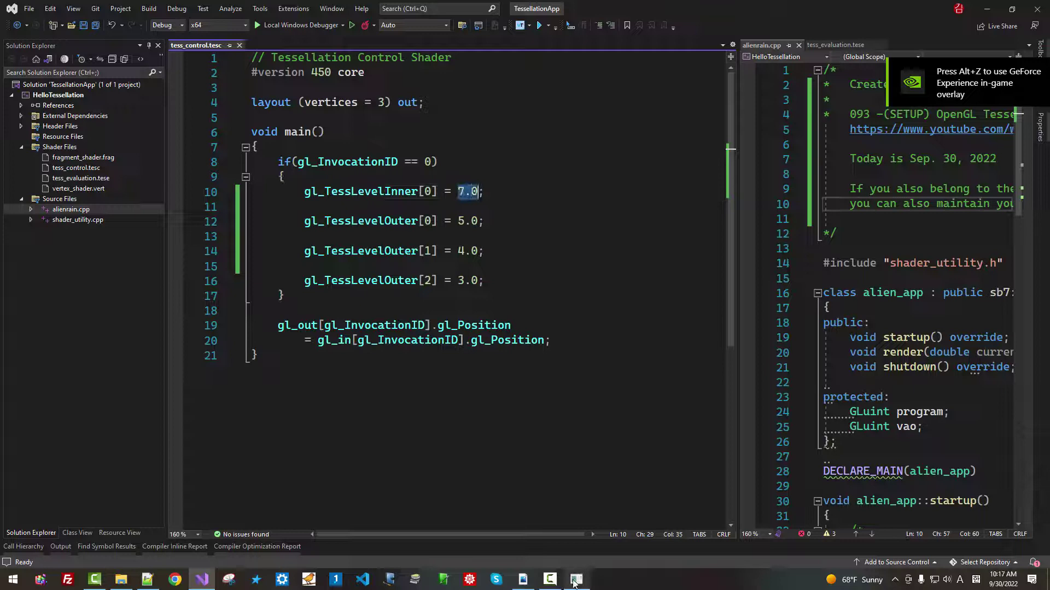
pyautogui.press('Escape')
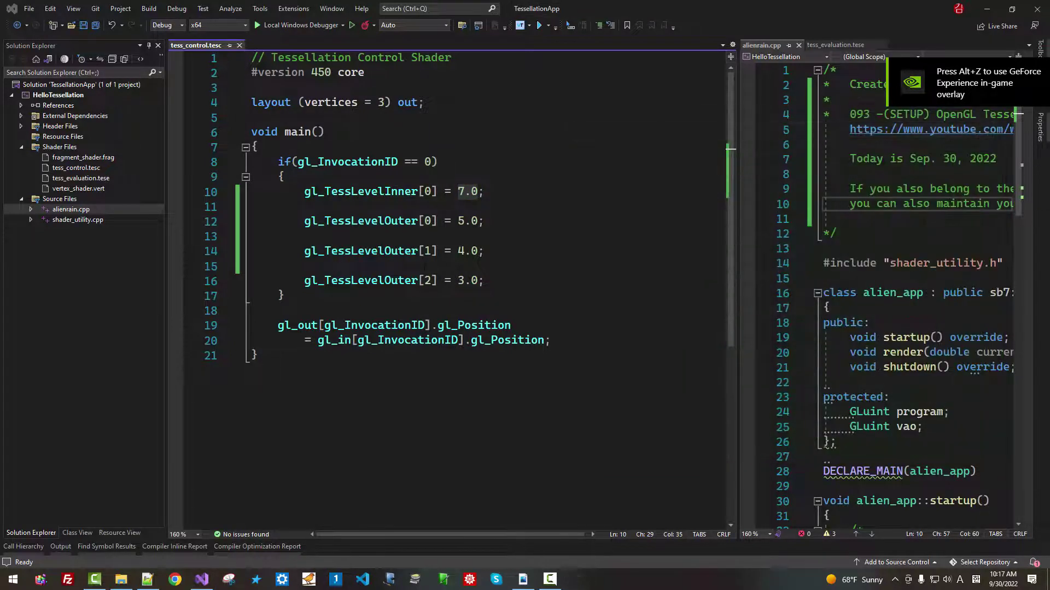
pyautogui.click(461, 191)
pyautogui.press('BackSpace')
pyautogui.write('2')
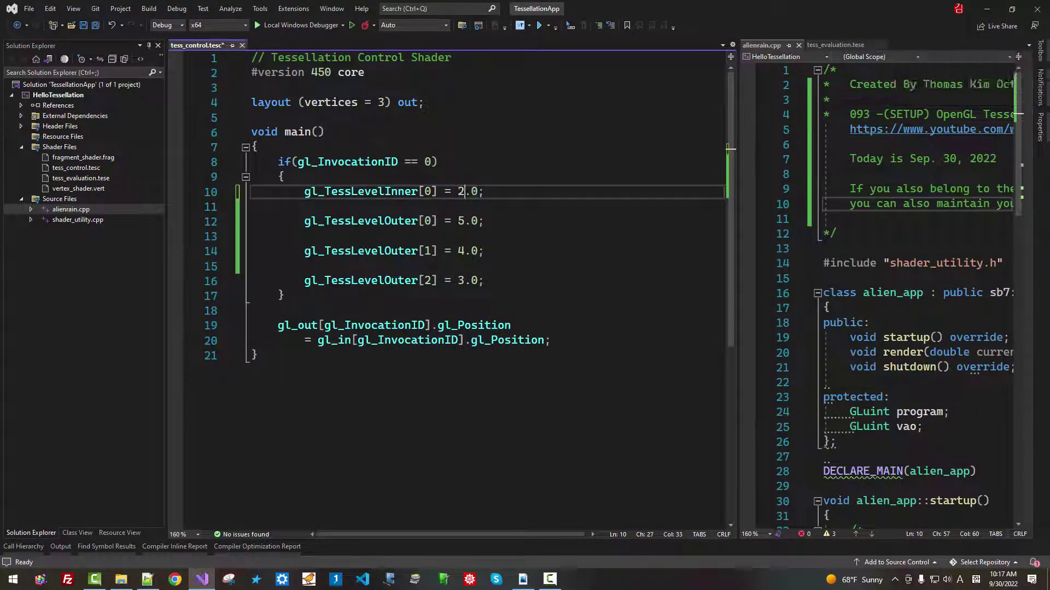
pyautogui.hotkey('ctrl', 'F5')
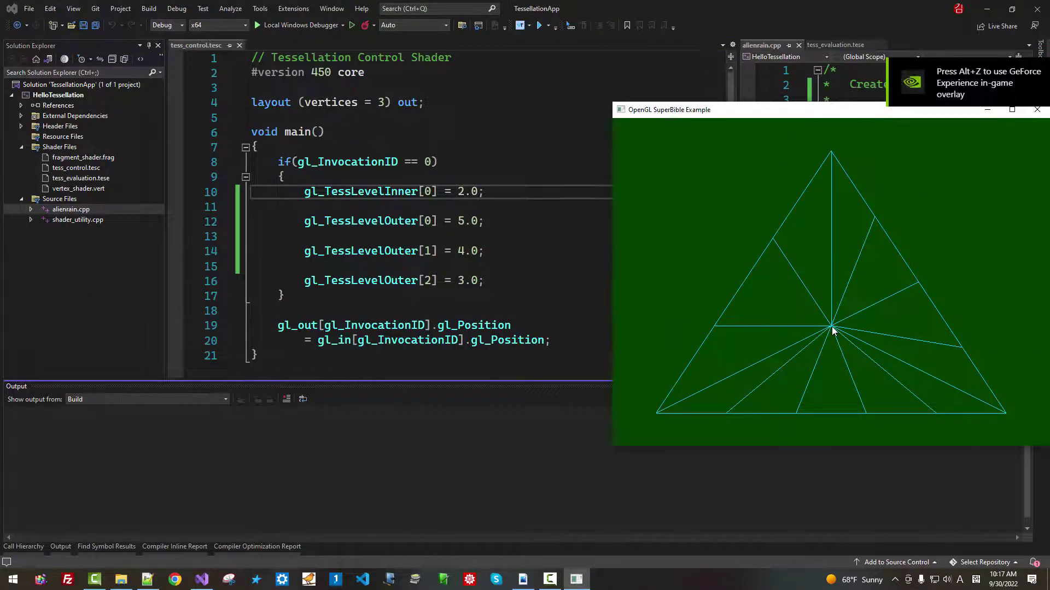
pyautogui.moveTo(902, 110); pyautogui.dragTo(867, 151)
pyautogui.click(1002, 151)
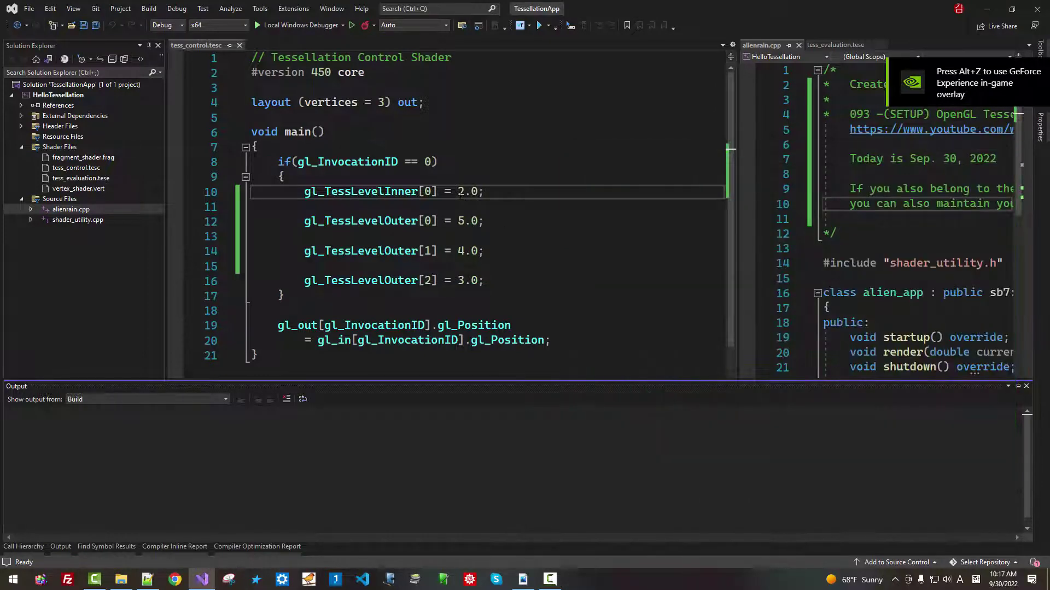
pyautogui.write('4')
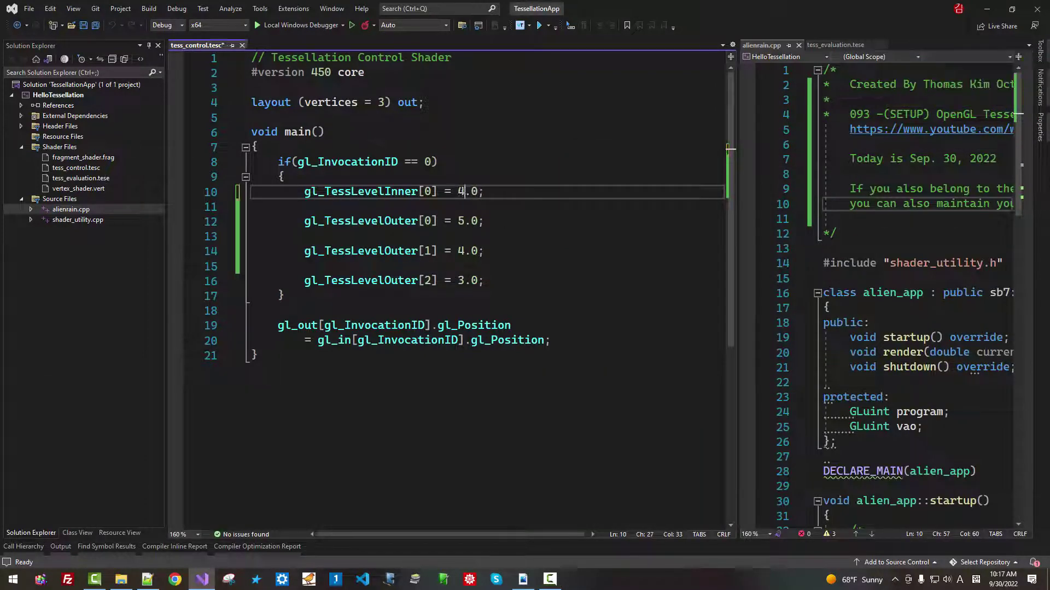
# Step: Set gl_TessLevelInner[0] back to 4.0 and rerun, then close the render window
pyautogui.press('F5')
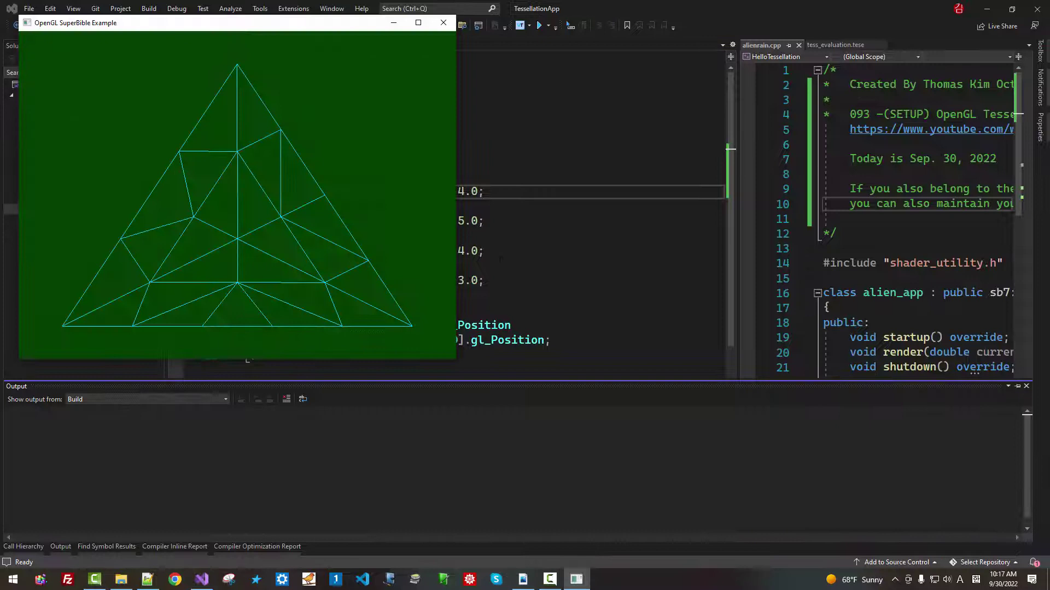
pyautogui.moveTo(347, 23); pyautogui.dragTo(897, 116)
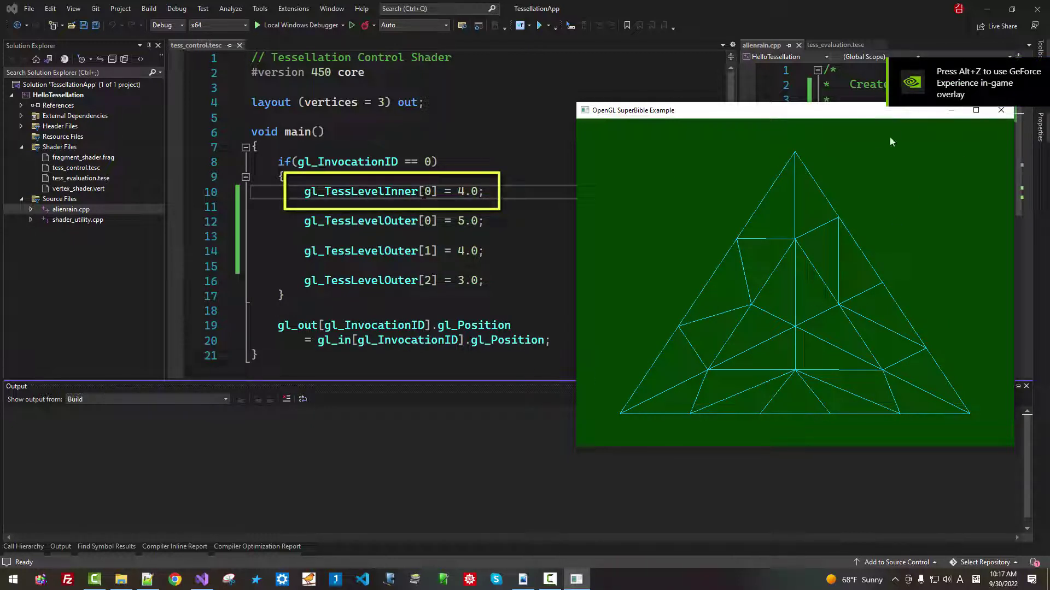
pyautogui.moveTo(855, 115); pyautogui.dragTo(839, 155)
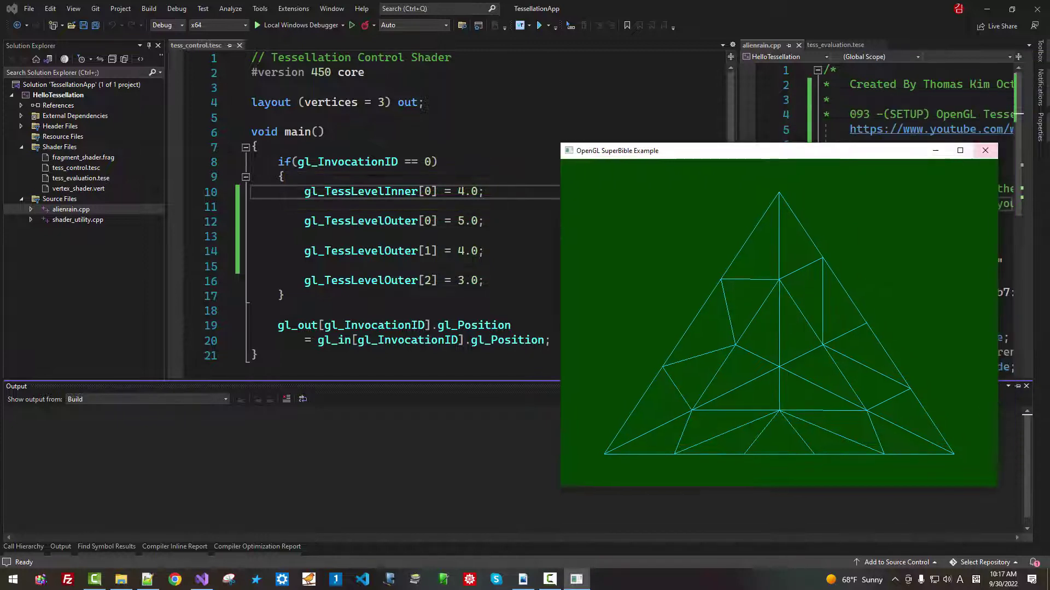
pyautogui.click(985, 151)
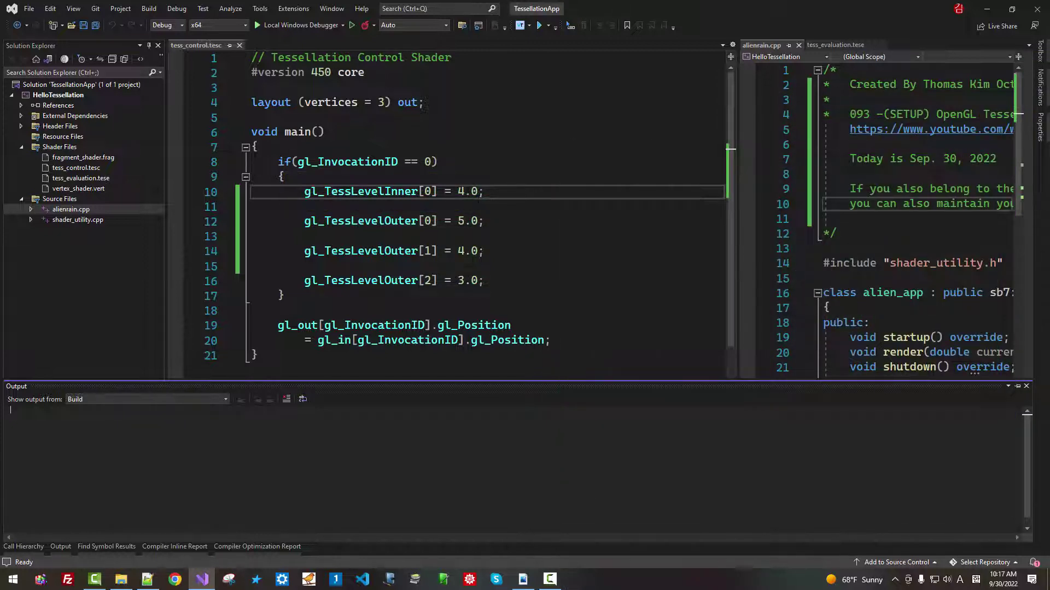
# Step: Change gl_TessLevelInner[0] on line 10 to 6.0, rebuild, run, and move the render window aside
pyautogui.press('BackSpace')
pyautogui.write('6')
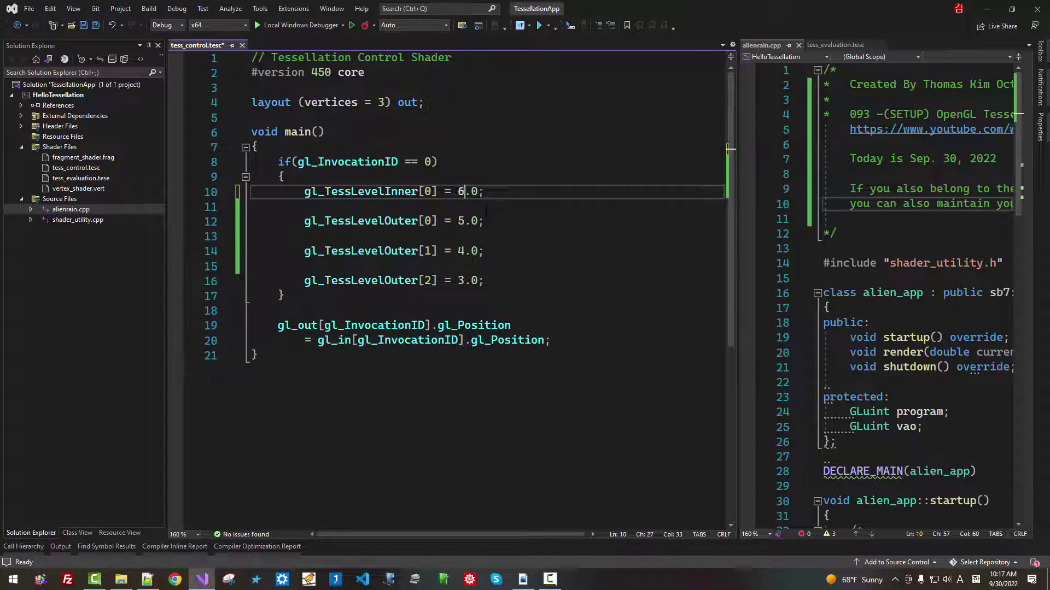
pyautogui.hotkey('ctrl', 'F5')
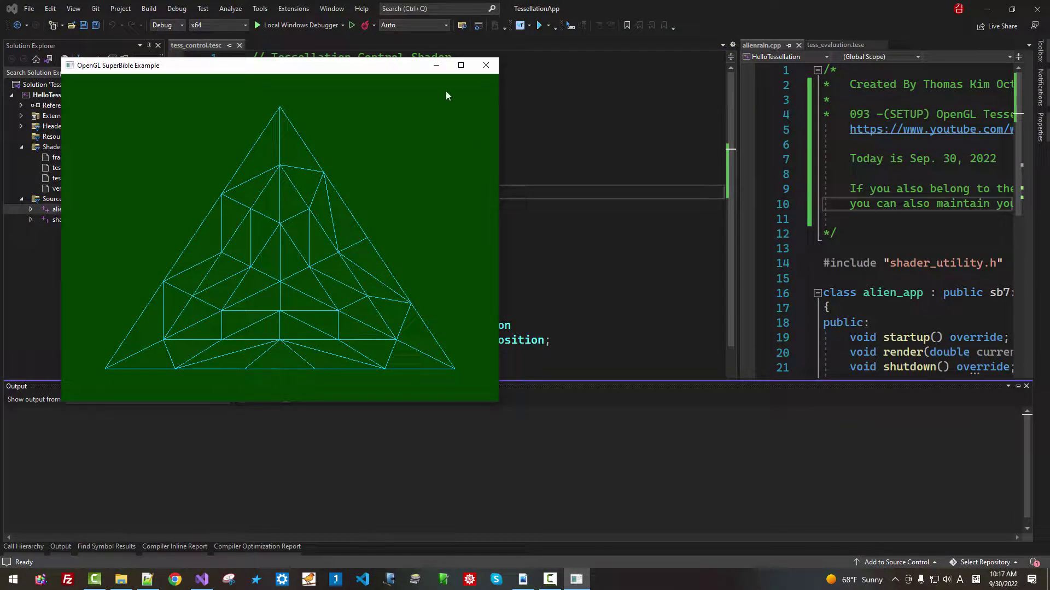
pyautogui.moveTo(385, 69); pyautogui.dragTo(845, 138)
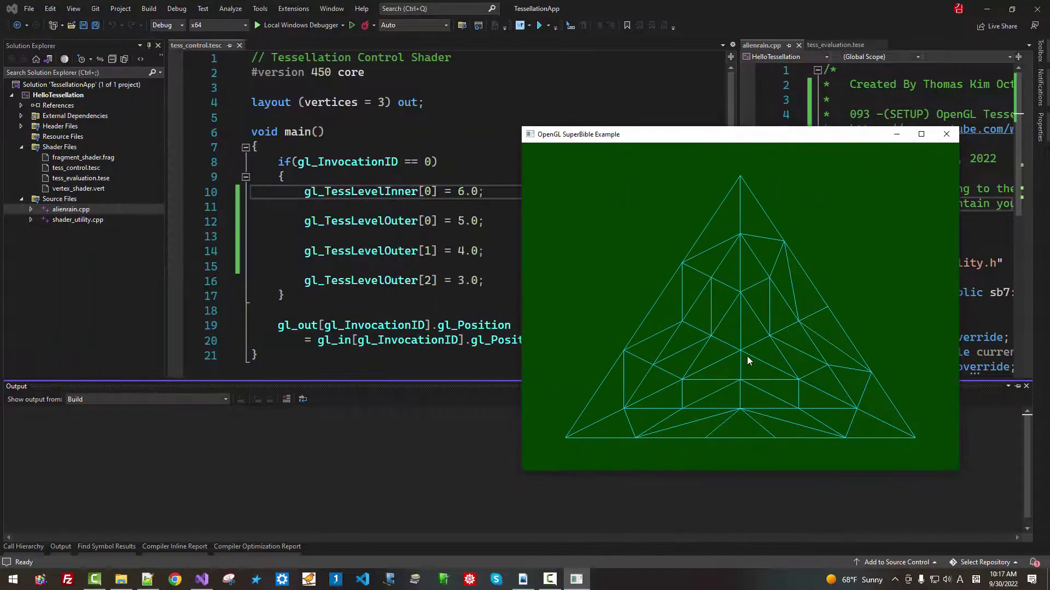